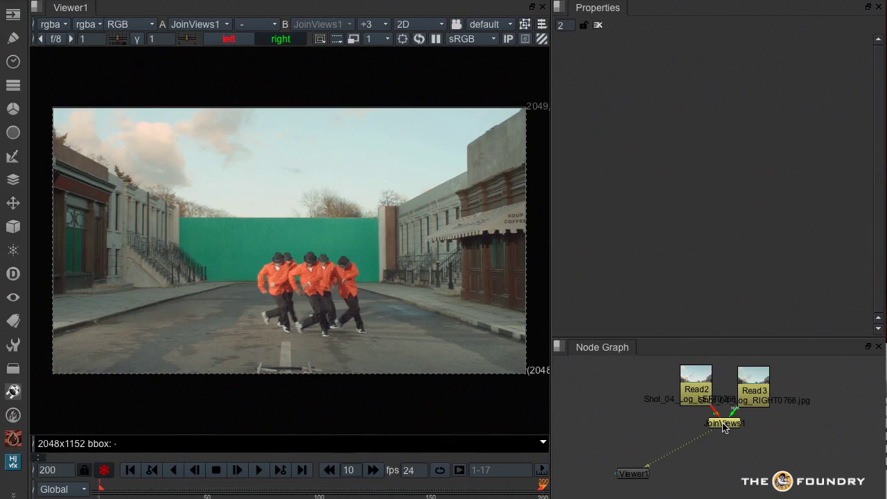
Create a Tracker node under JoinViews1 by searching 'track' in the node search
key(Tab)
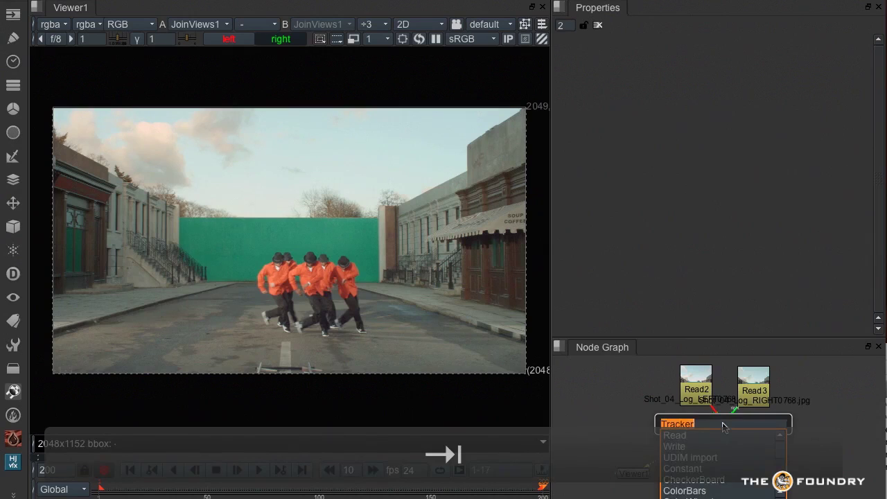
text(tra)
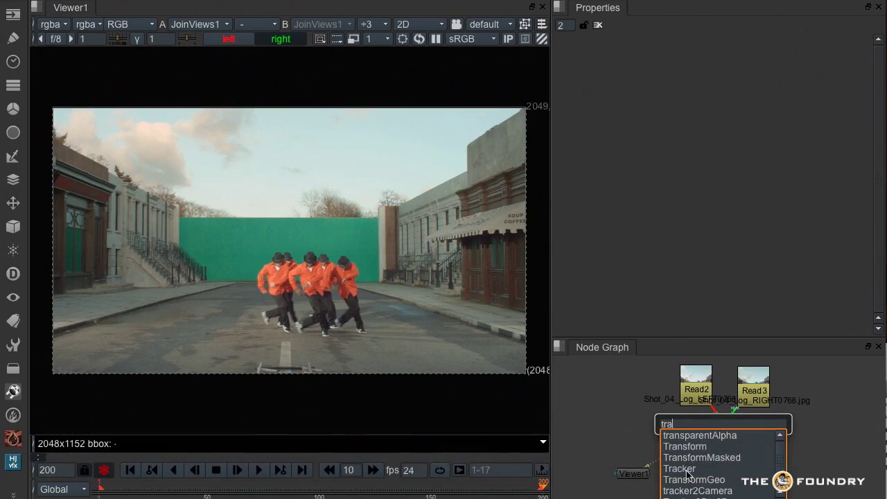
text(ck)
key(Return)
Nudge Tracker1 slightly lower under JoinViews1 and show its output in the Viewer
drag(722, 440, 725, 457)
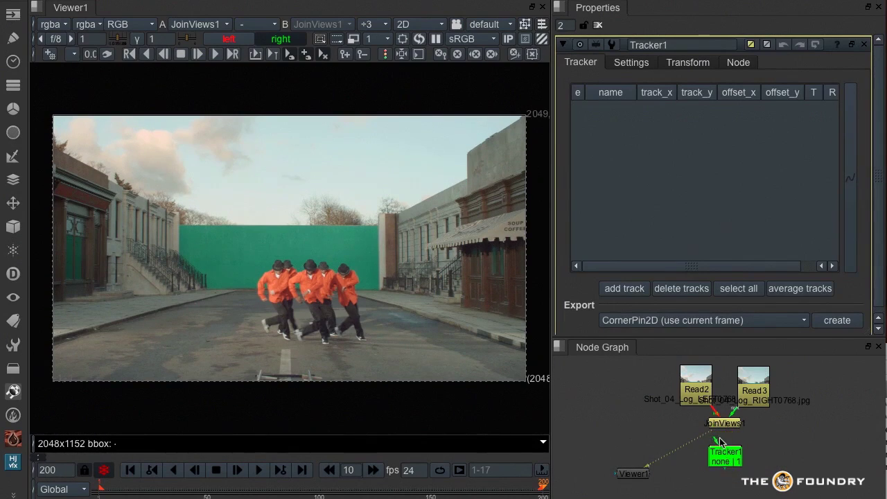
key(1)
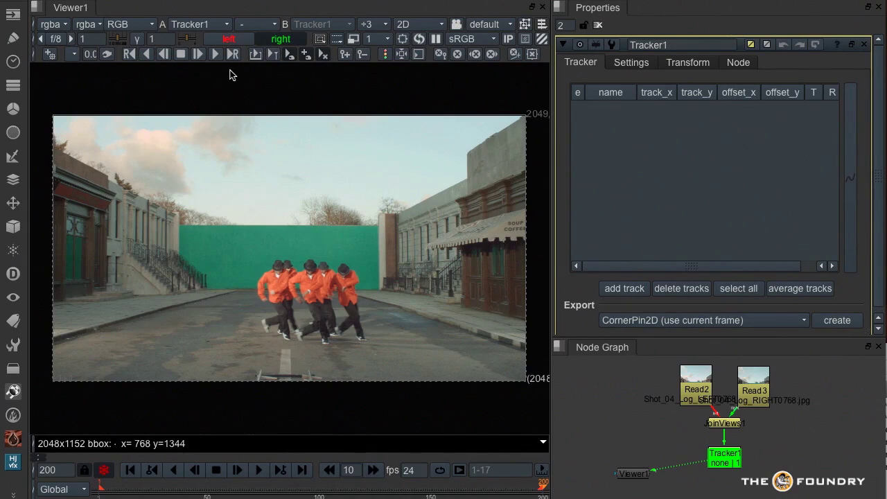
In a maximized viewer, add tracks 1–4 on the building's corner, wall corner, cornice and upper edge
key(space)
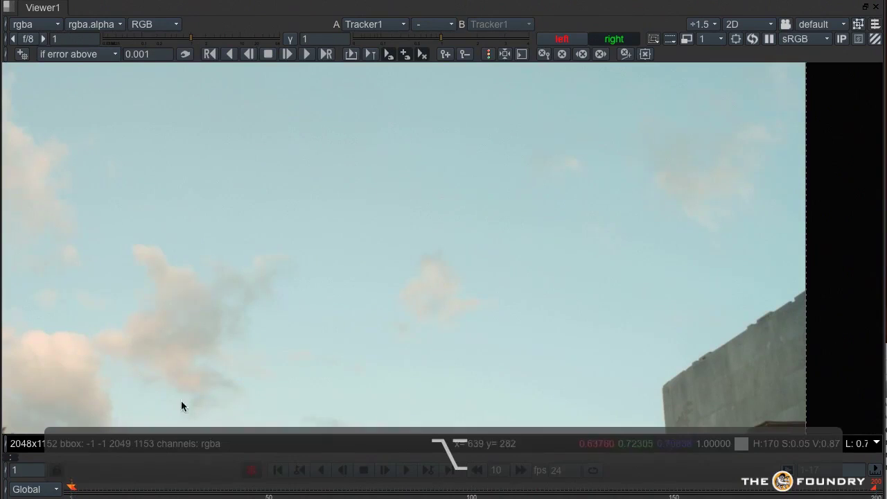
alt+drag(183, 406, 430, 139)
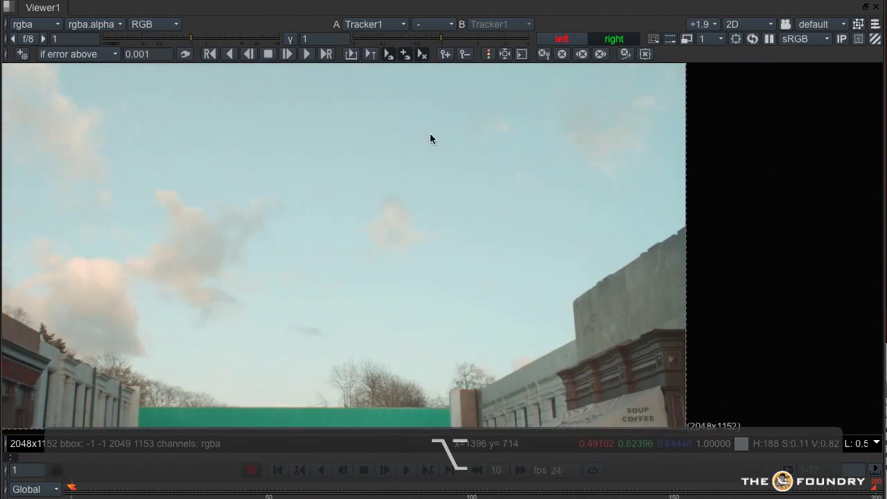
alt+middle_drag(430, 138, 487, 291)
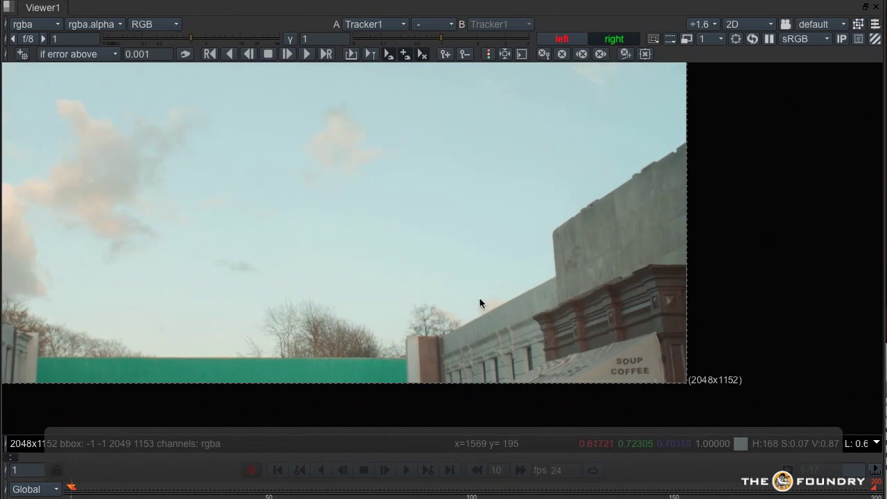
click(24, 55)
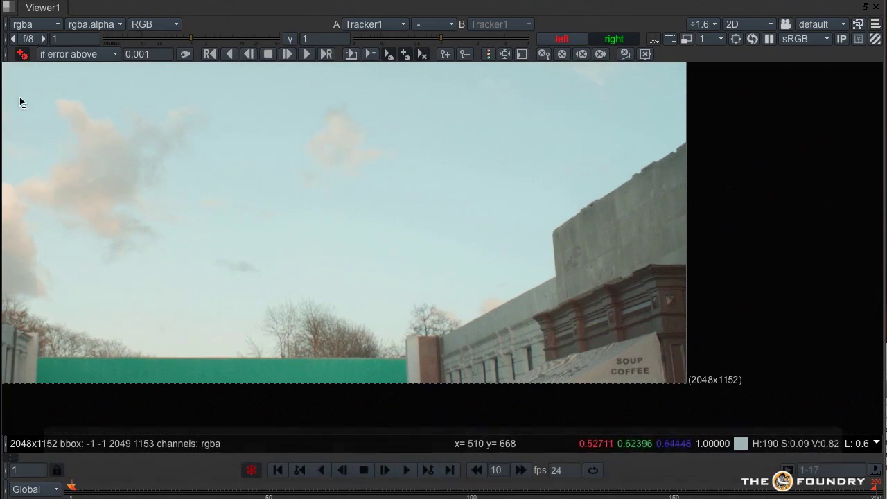
click(462, 351)
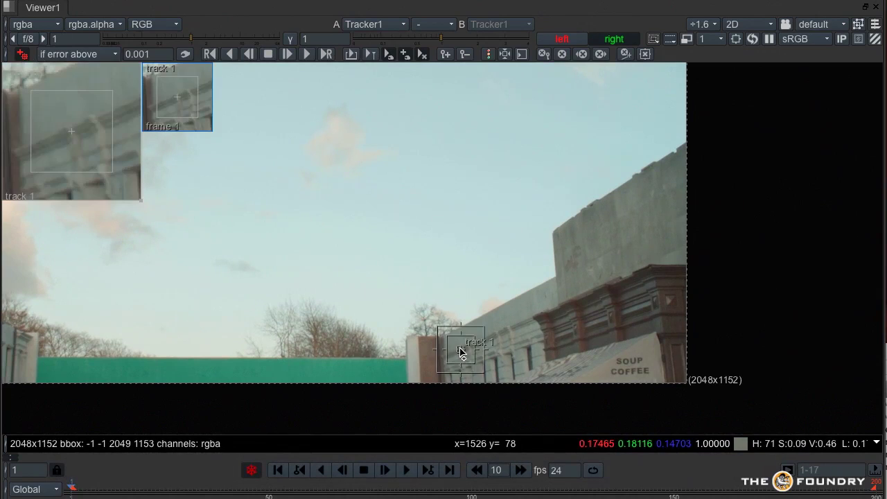
click(552, 235)
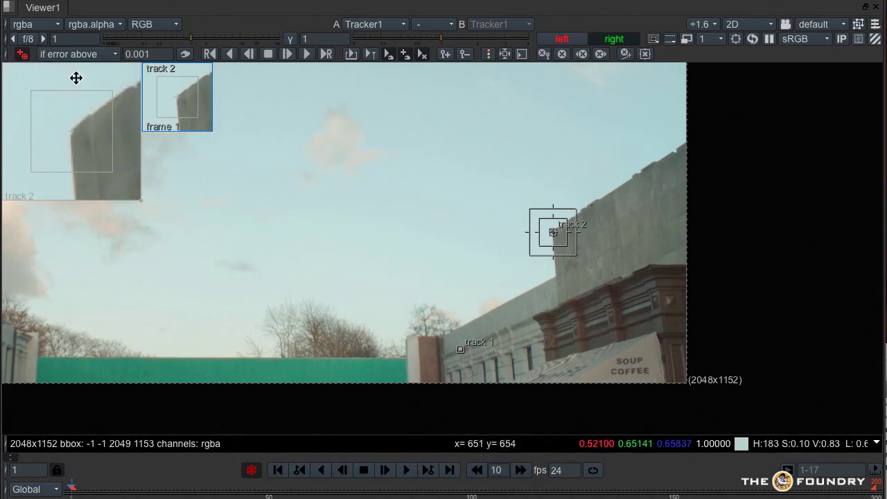
click(22, 55)
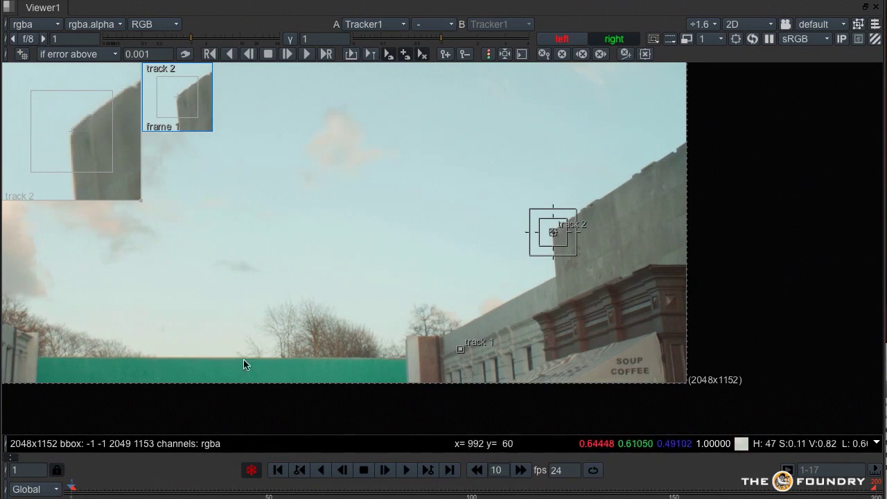
click(534, 317)
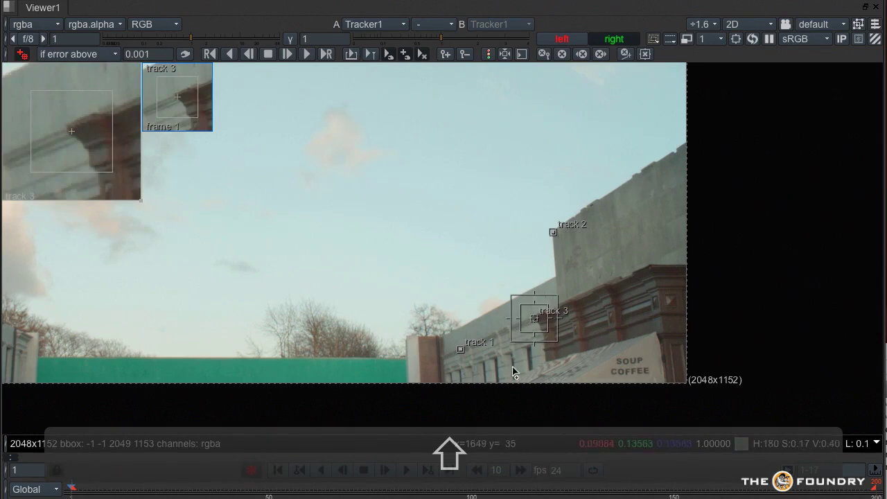
shift+click(601, 202)
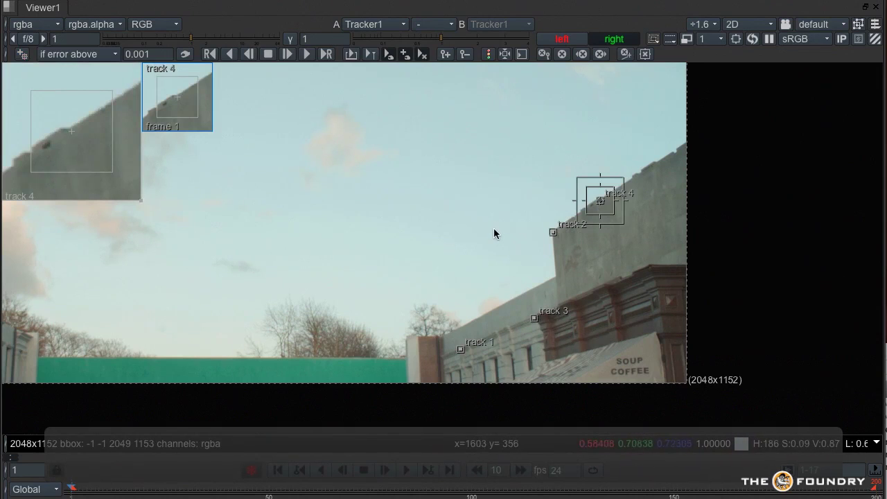
key(space)
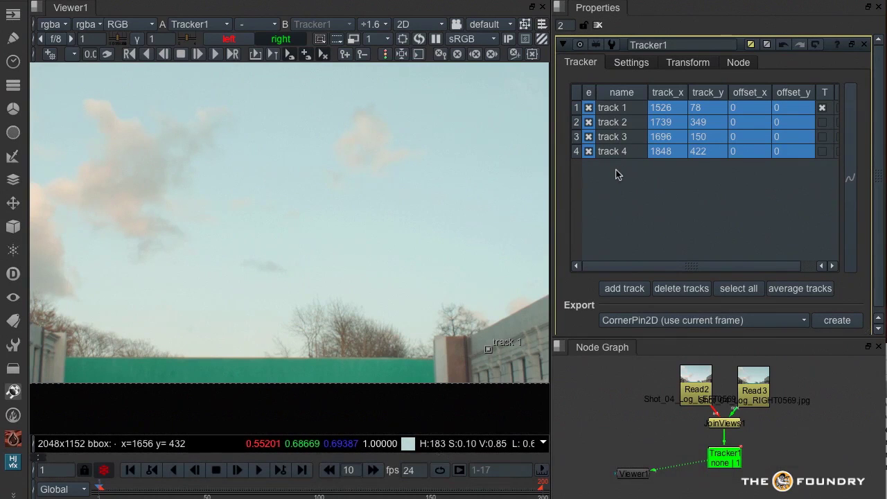
Fit the frame, preview tracks 1 through 4 individually, then marquee-select all four
key(f)
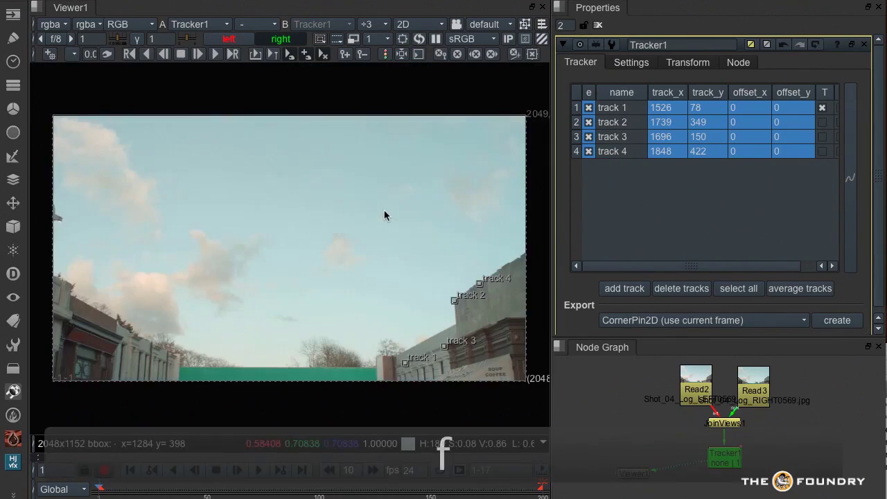
click(624, 108)
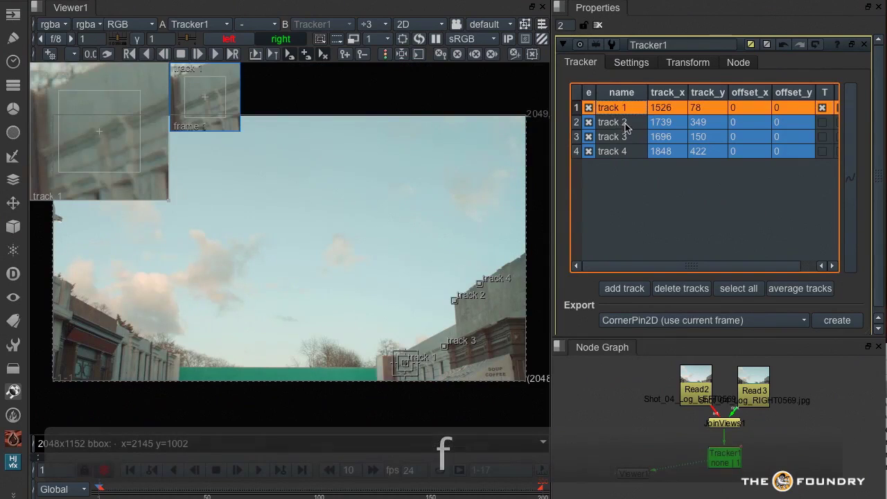
click(623, 123)
click(625, 137)
click(585, 218)
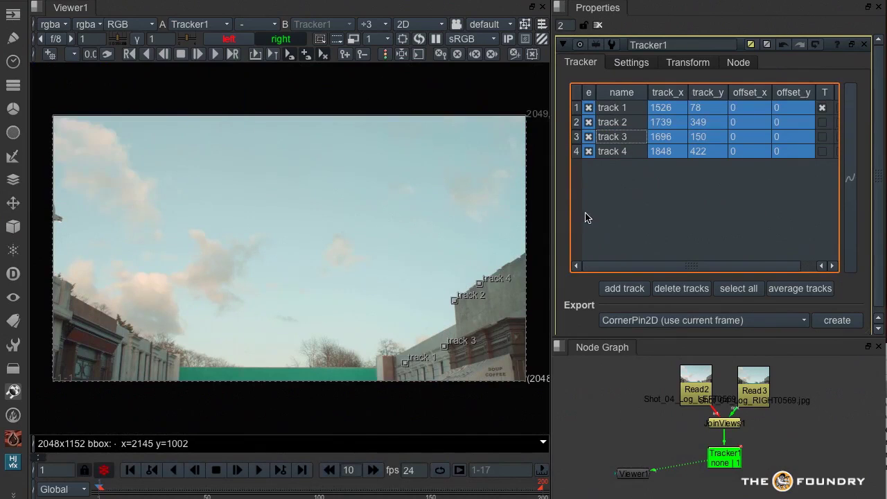
click(479, 283)
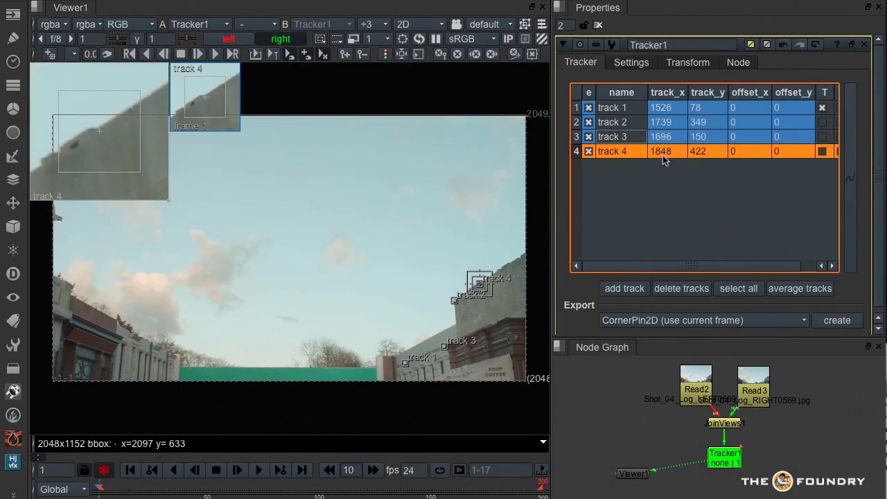
drag(368, 224, 495, 371)
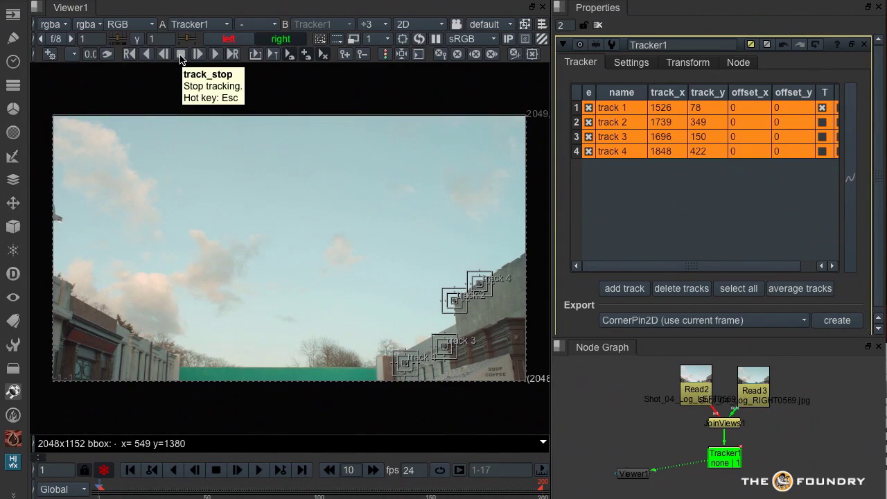
Turn on hide progress bar in the Tracker1 settings
click(643, 63)
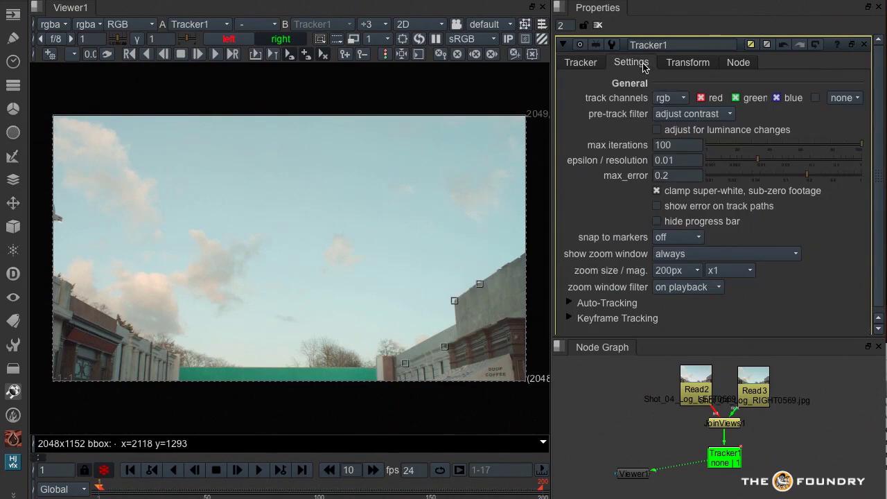
click(656, 222)
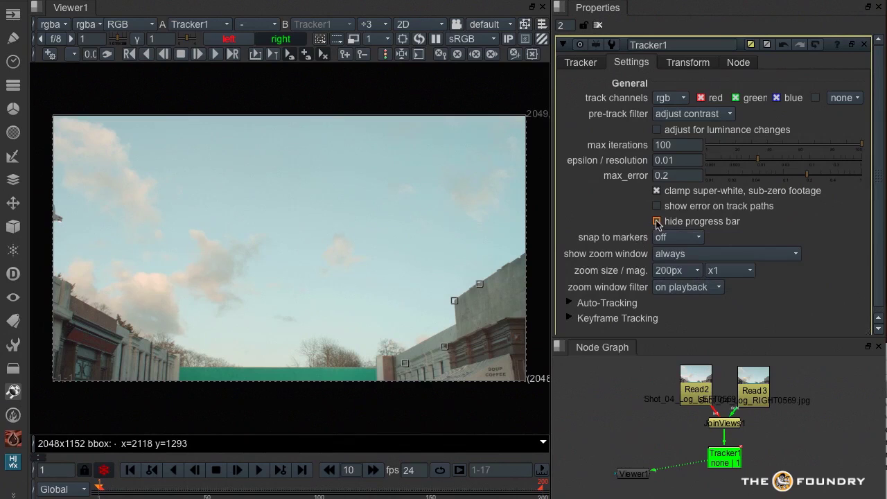
click(583, 63)
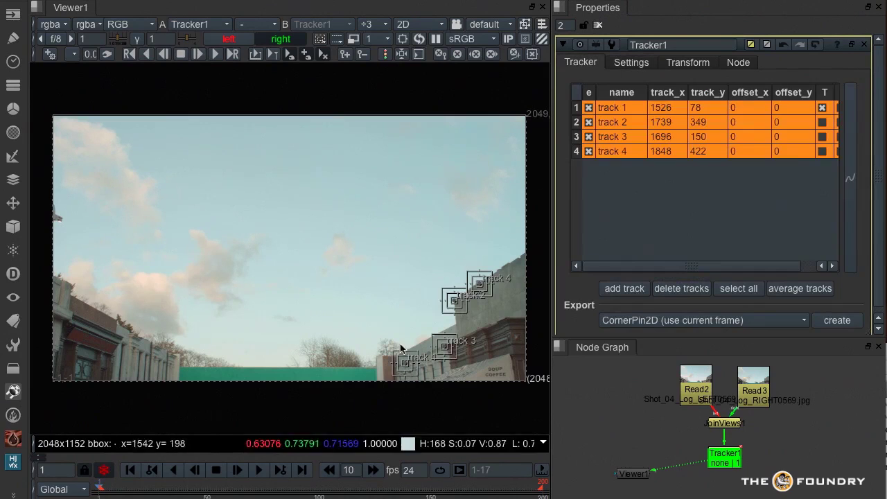
Enlarge and magnify track 1's zoom preview, then select tracks 1 and 3
click(344, 283)
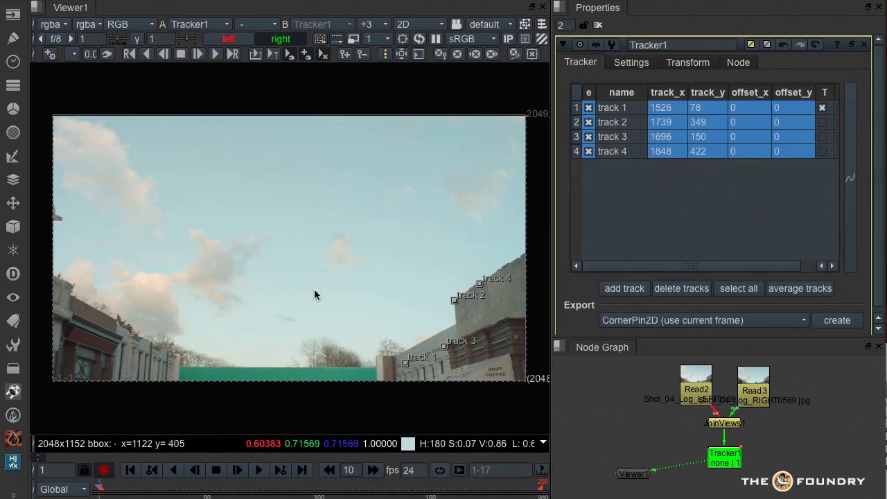
click(403, 372)
drag(168, 199, 197, 229)
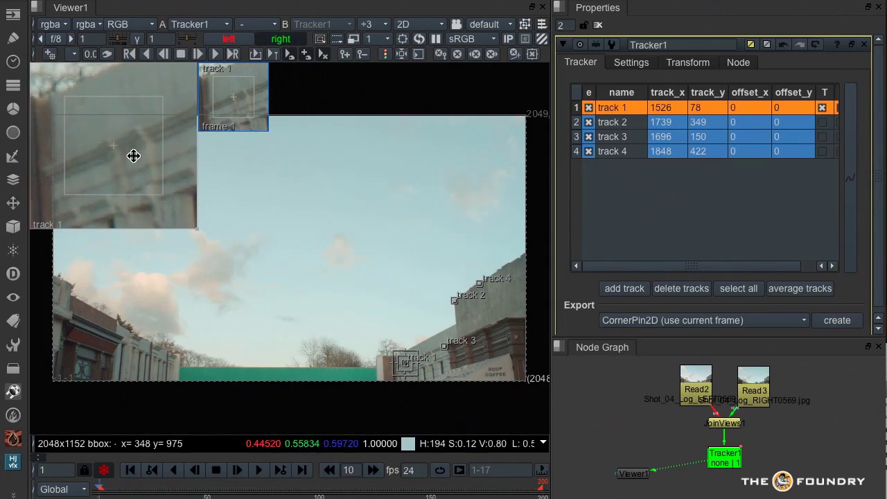
mouse_move(126, 162)
shift+mouse_down()
mouse_move(187, 119)
mouse_move(134, 154)
shift+mouse_up()
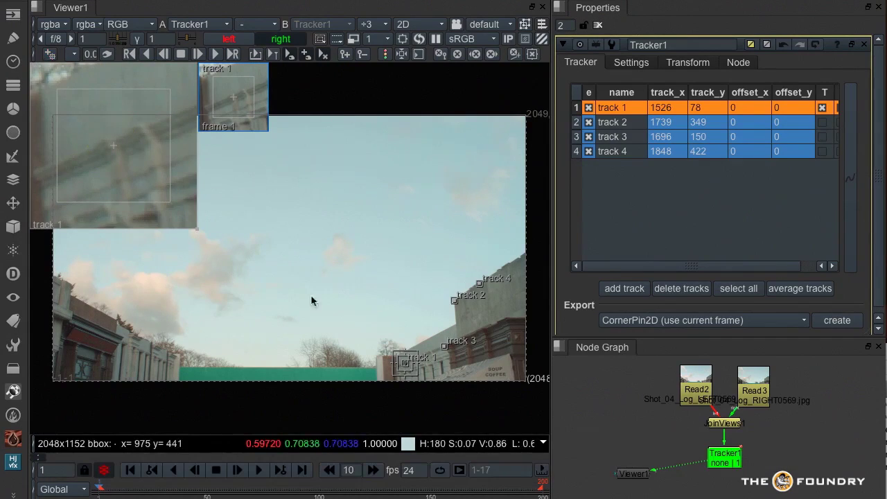
drag(367, 325, 454, 398)
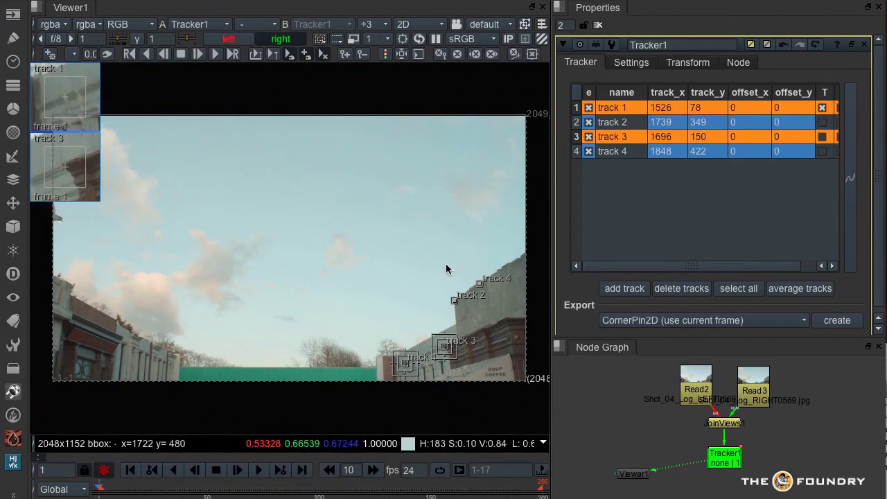
Track tracks 1 and 3 forward, stopping and stepping frame by frame, through to frame 200
click(216, 55)
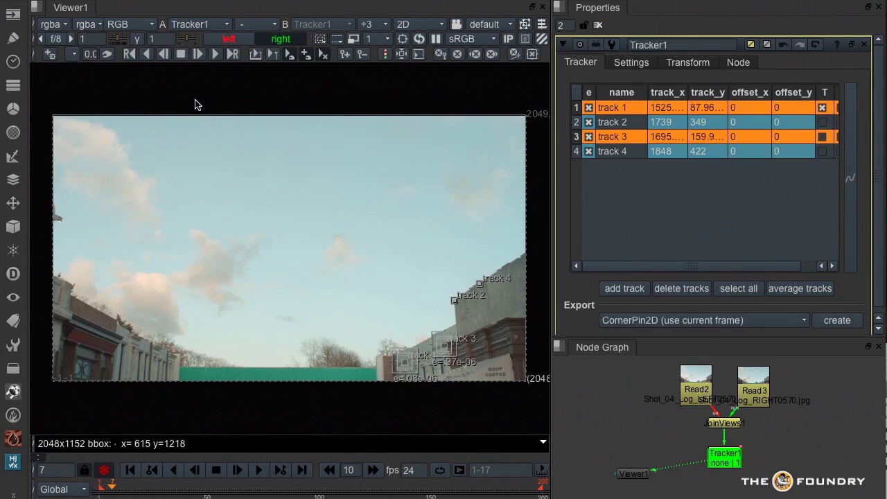
click(182, 54)
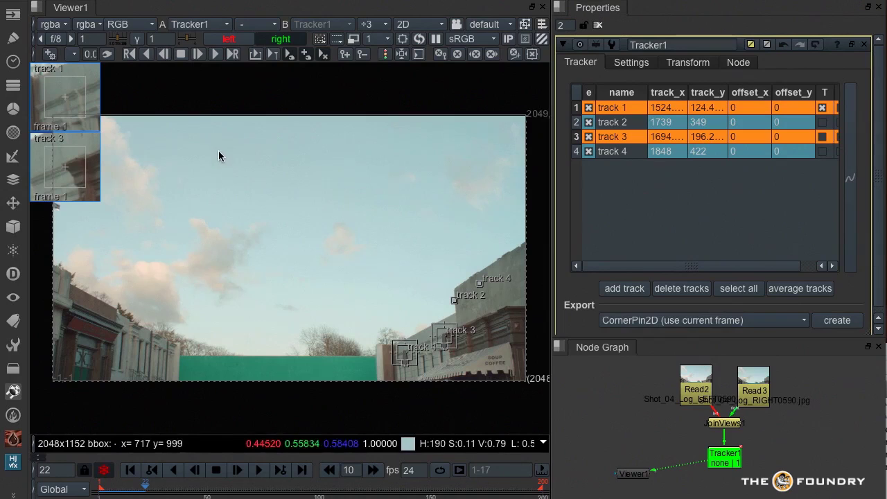
key(v)
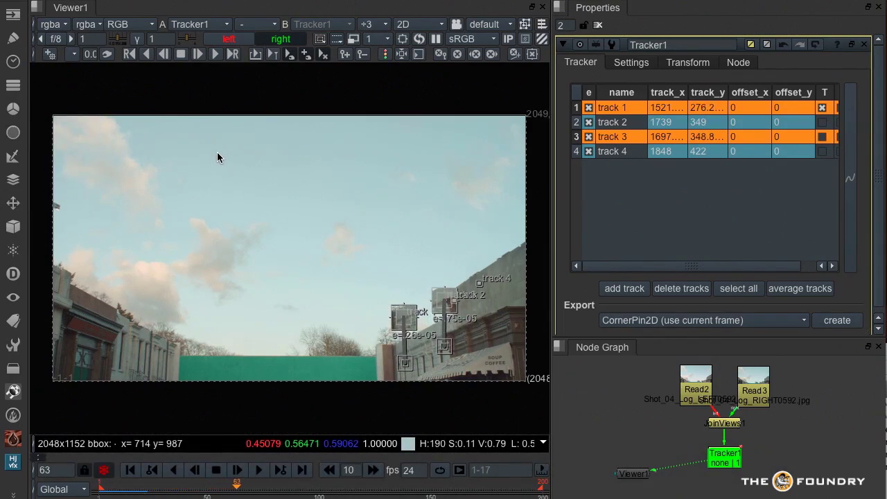
key(Escape)
key(c)
key(c)
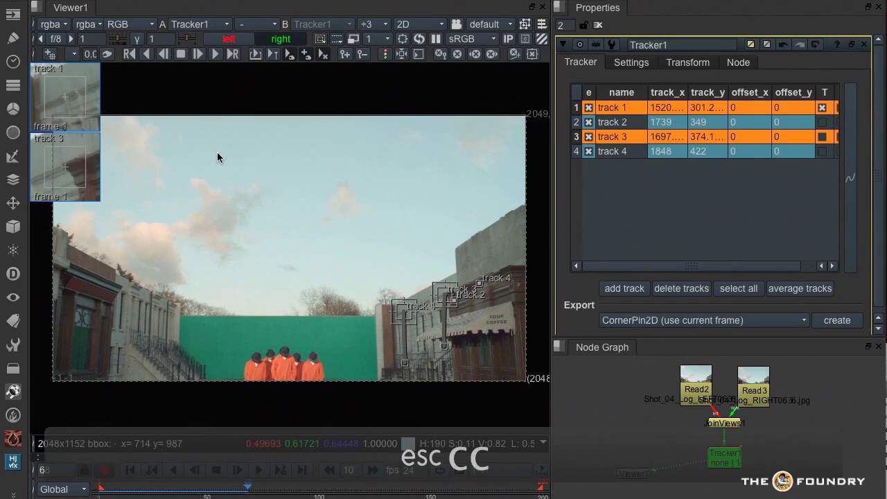
key(v)
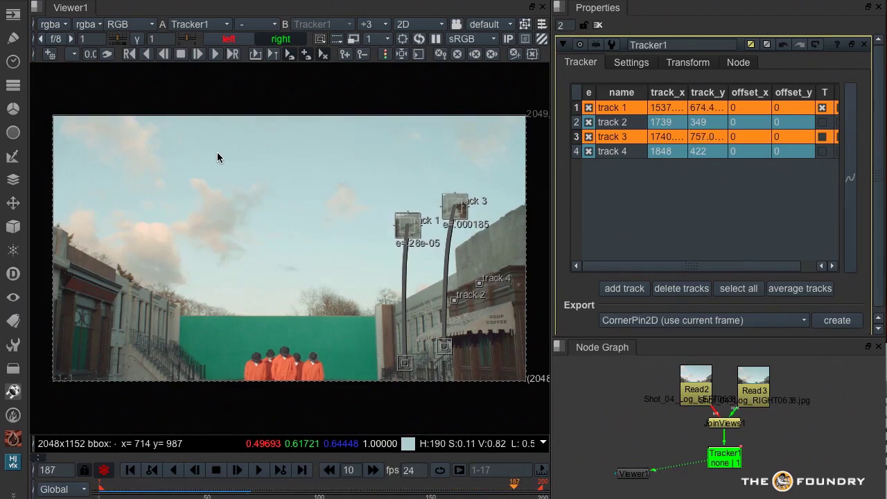
Add track 5 on the upper building corner and track it backward with Z
click(299, 249)
key(space)
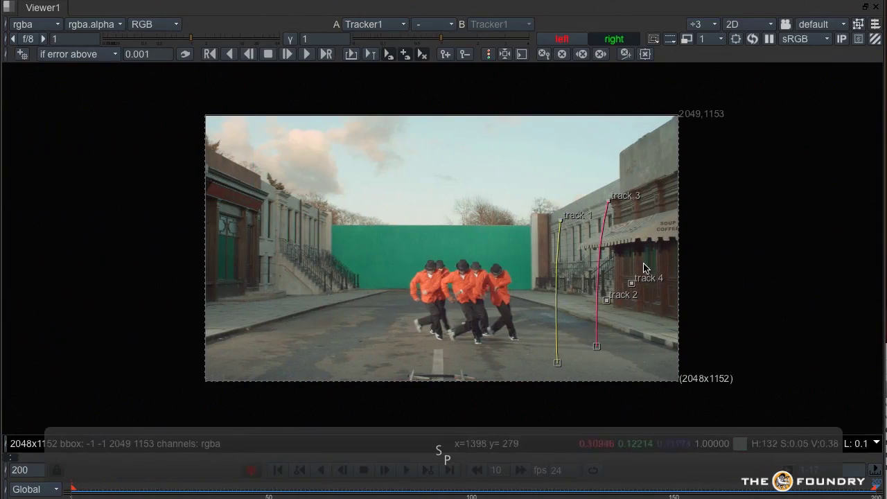
key(shift)
click(621, 158)
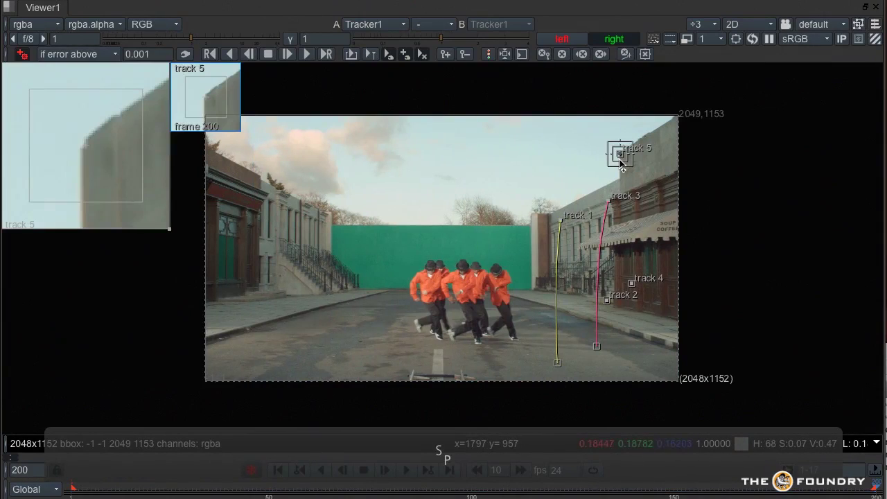
key(z)
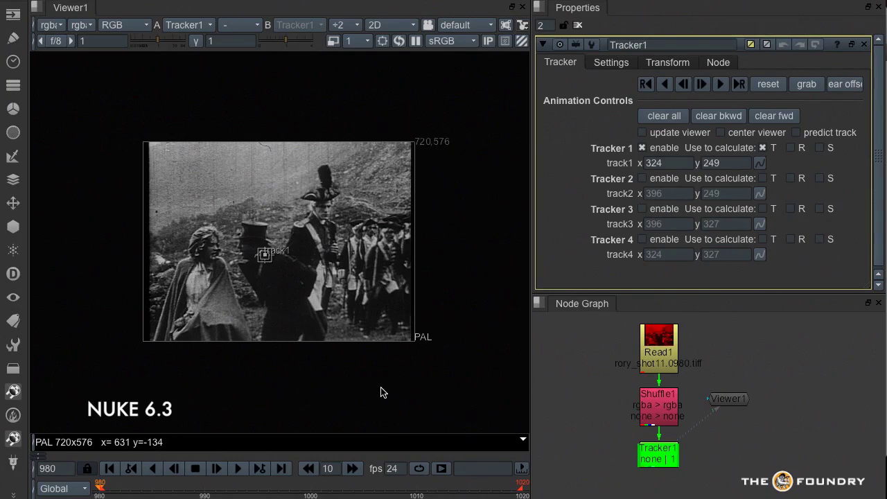
In the Nuke 6.3 tracker, move track1 onto the hillside, shrink its search area and track it forward from frame 980
click(236, 469)
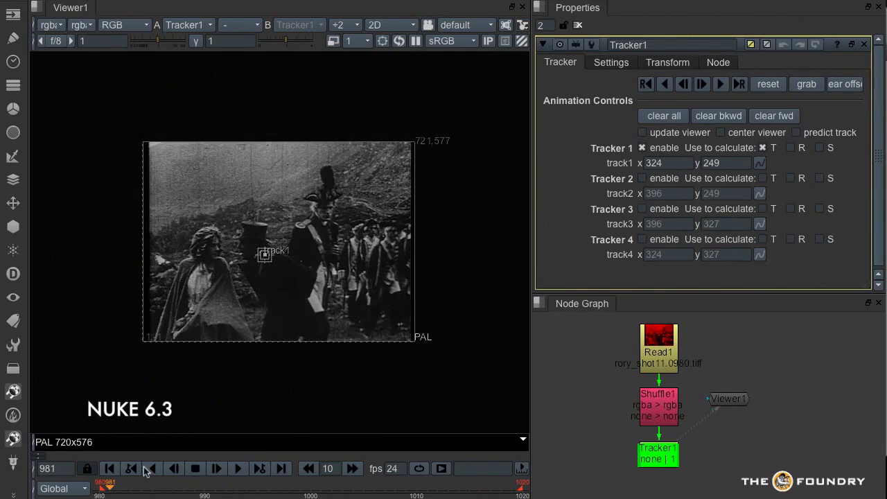
drag(111, 491, 100, 490)
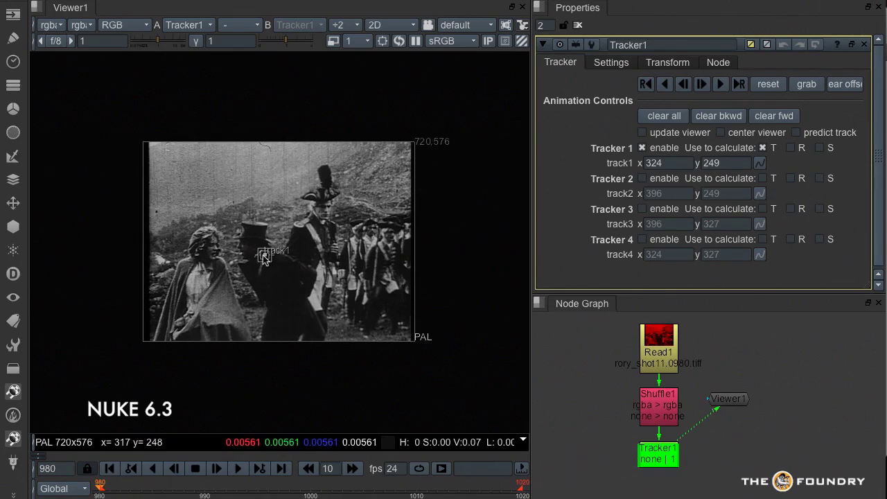
drag(264, 256, 250, 197)
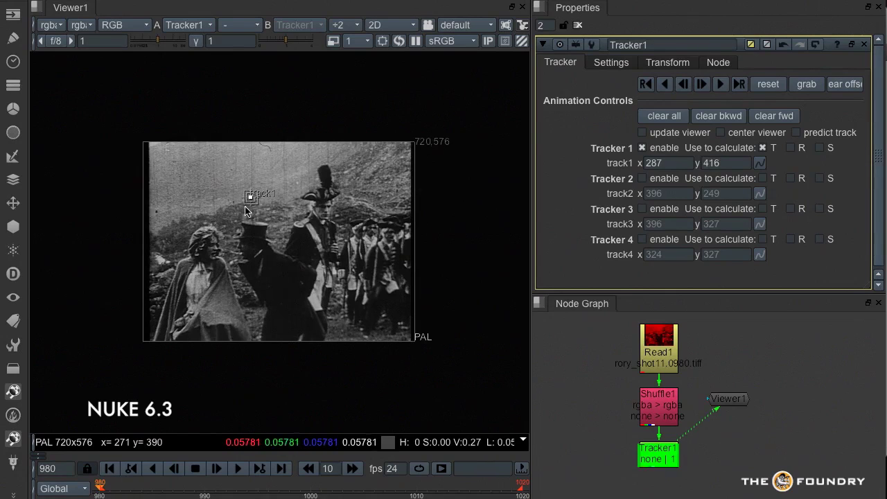
mouse_move(249, 205)
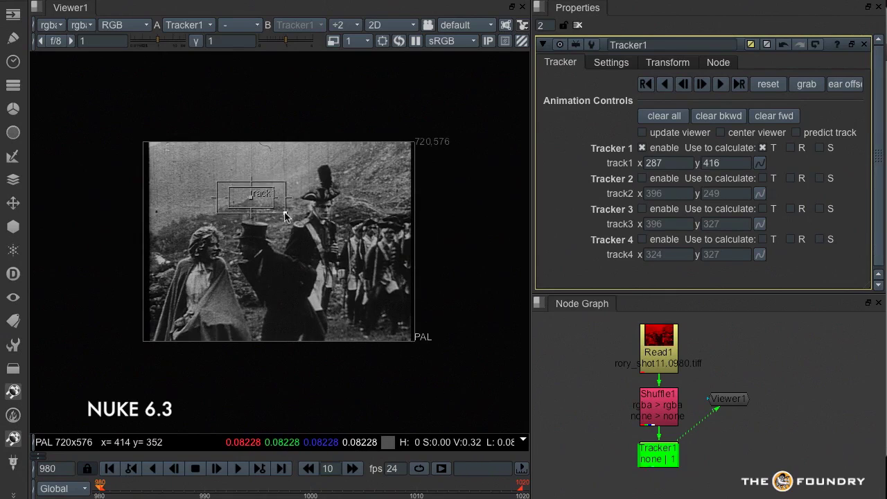
drag(286, 216, 283, 213)
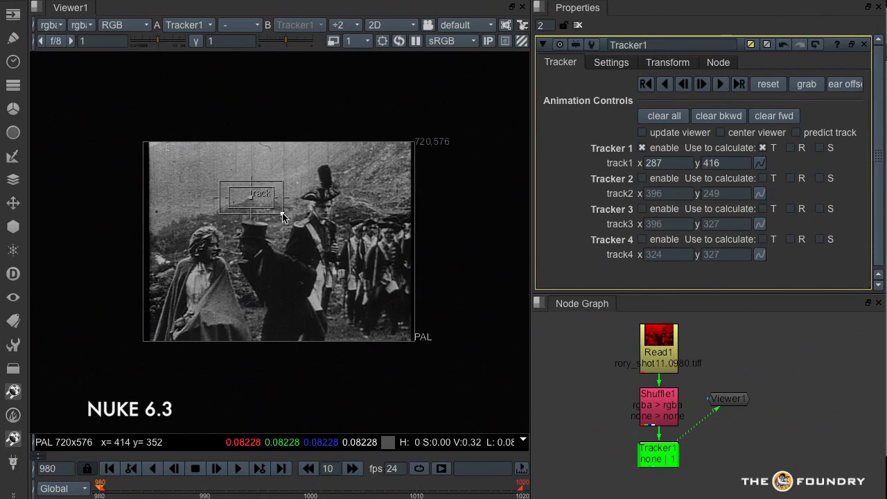
click(721, 84)
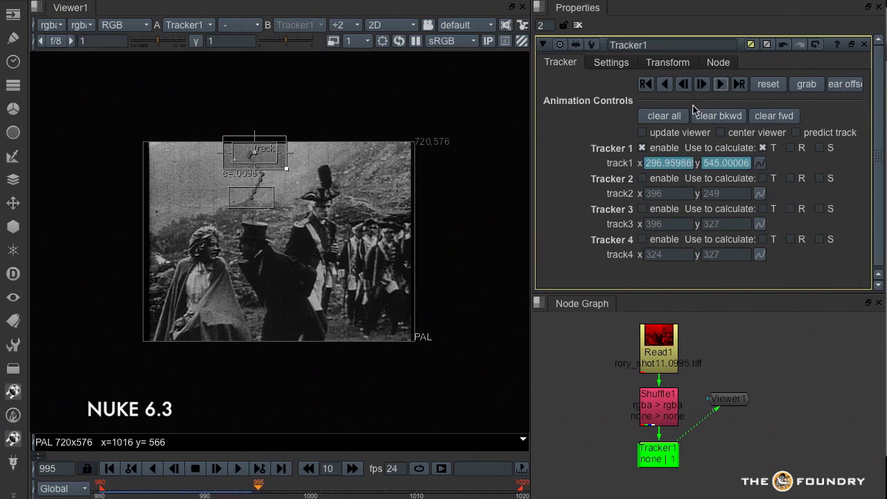
click(634, 222)
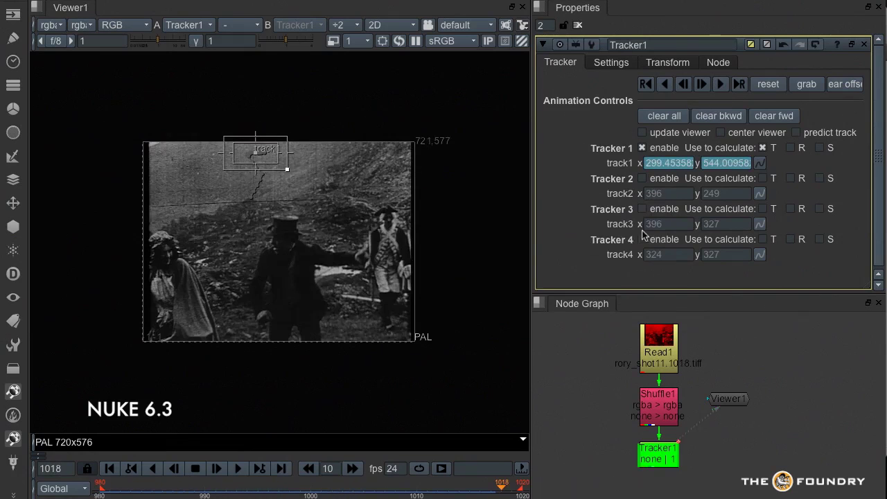
drag(504, 483, 101, 491)
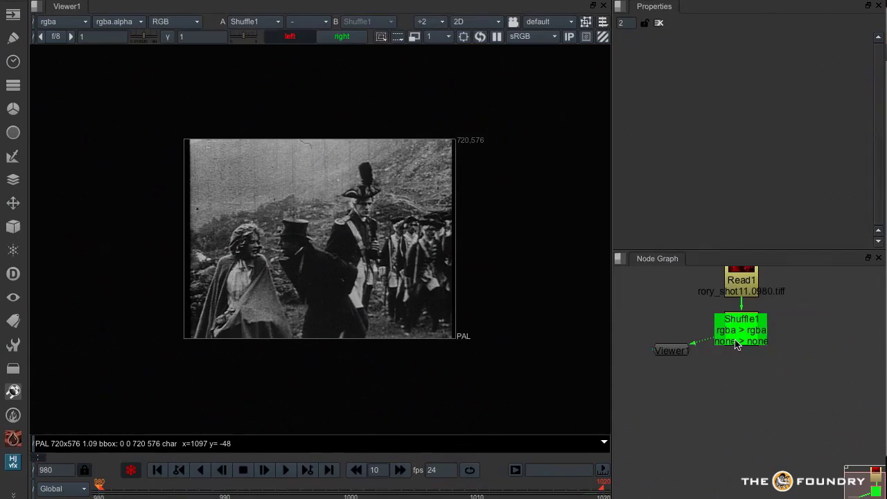
Add a new Tracker node under Shuffle1 via the 'trac' search and view its settings
key(Tab)
text(trac)
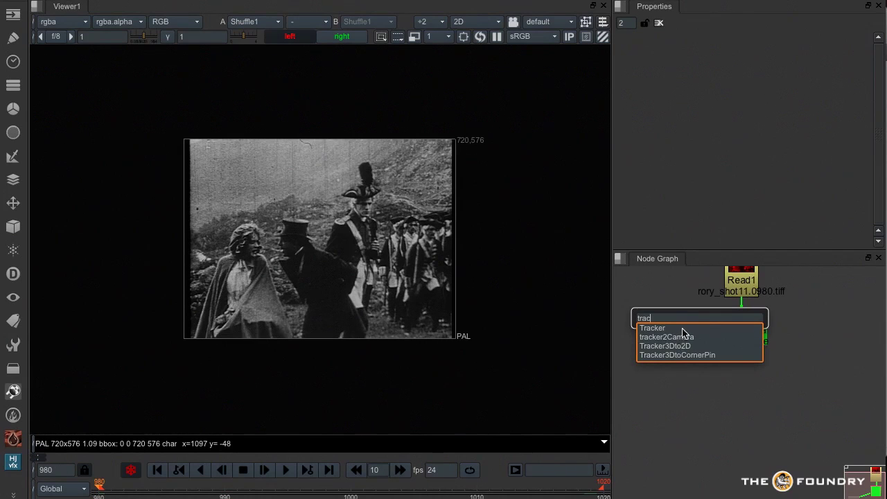
click(682, 328)
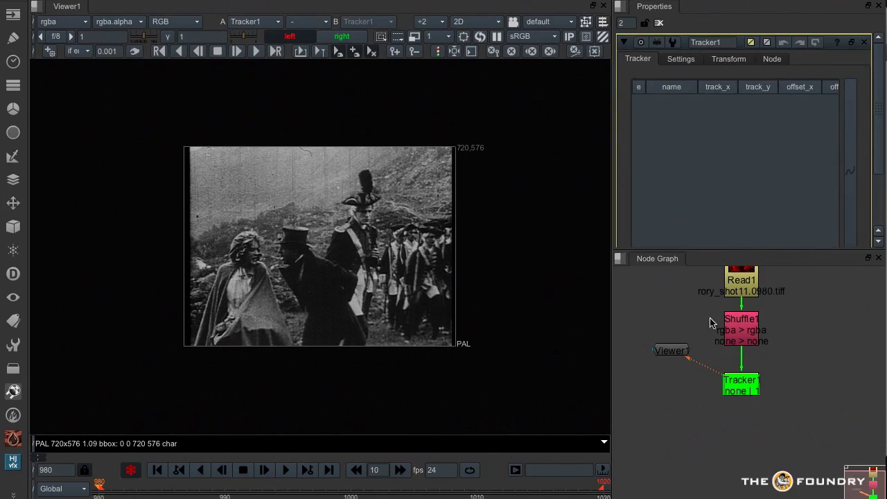
click(686, 59)
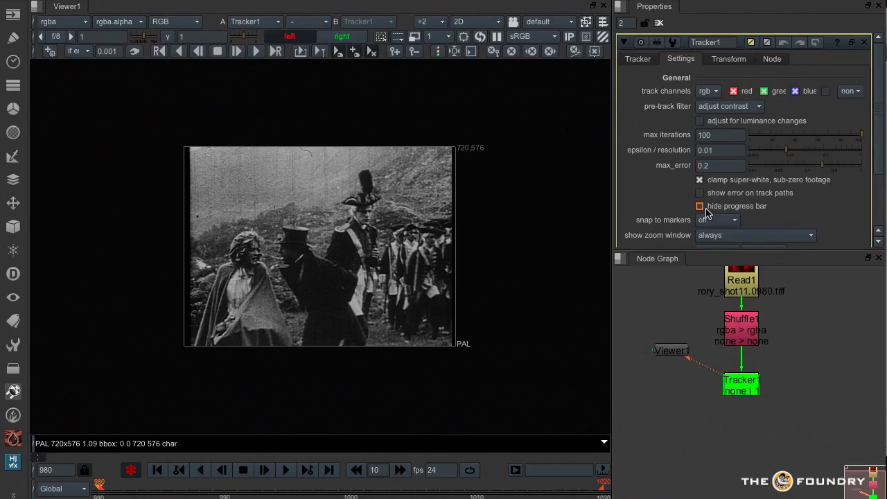
Add a hillside track with an enlarged search area and track it forward to frame 1020
click(638, 60)
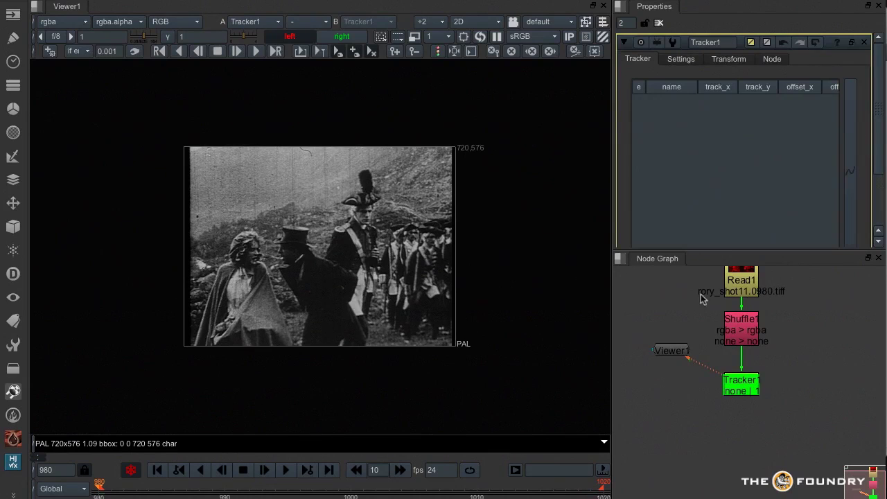
ctrl+alt+click(293, 202)
drag(288, 215, 271, 221)
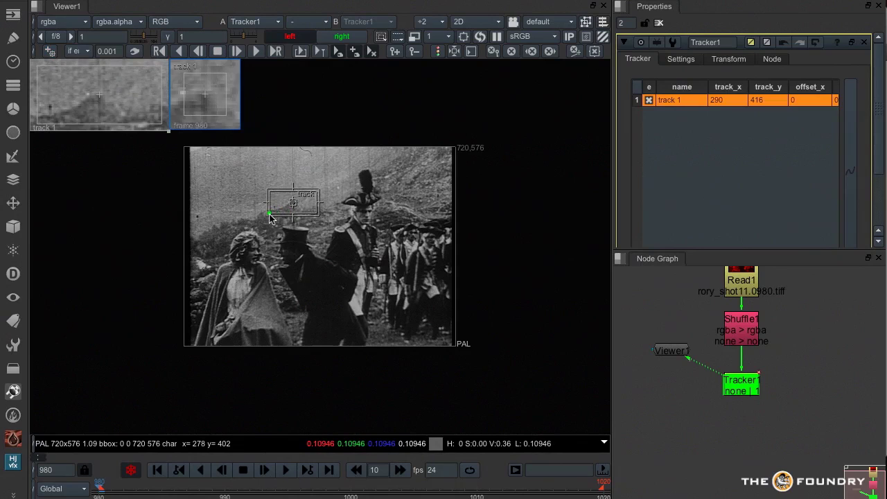
click(258, 53)
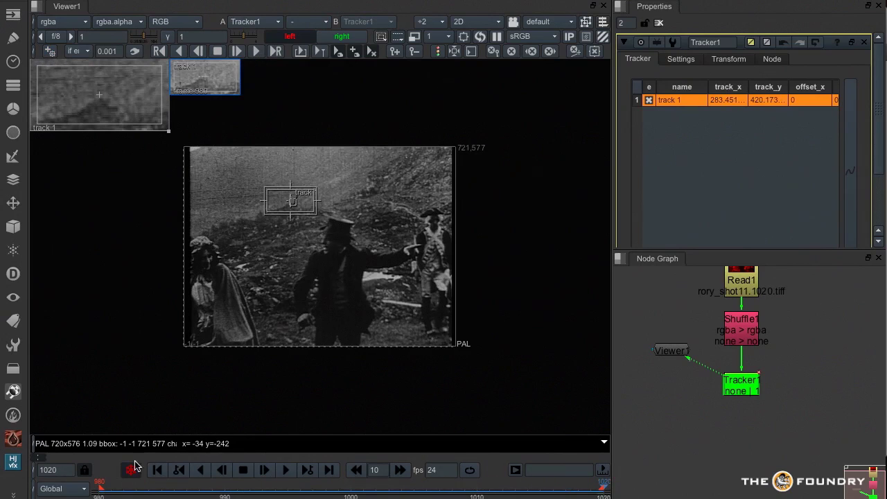
drag(106, 493, 425, 487)
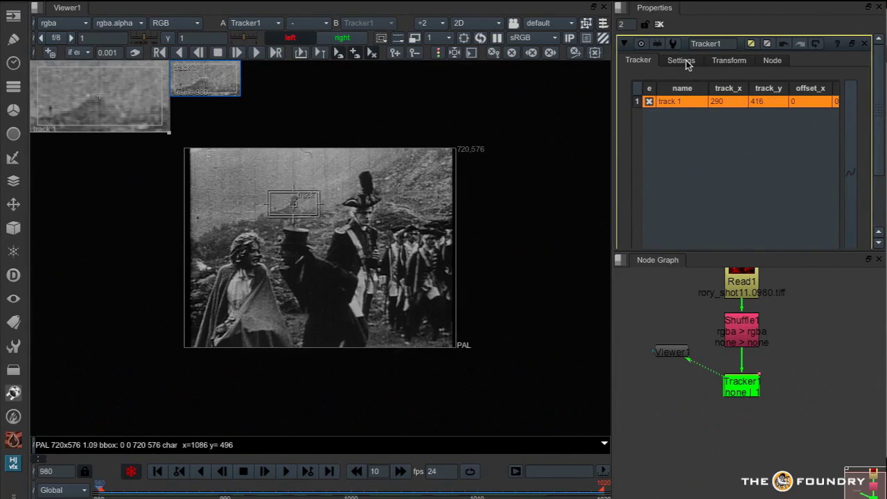
Enable adjust for luminance changes in the tracker settings and retrack the hillside point forward
click(681, 61)
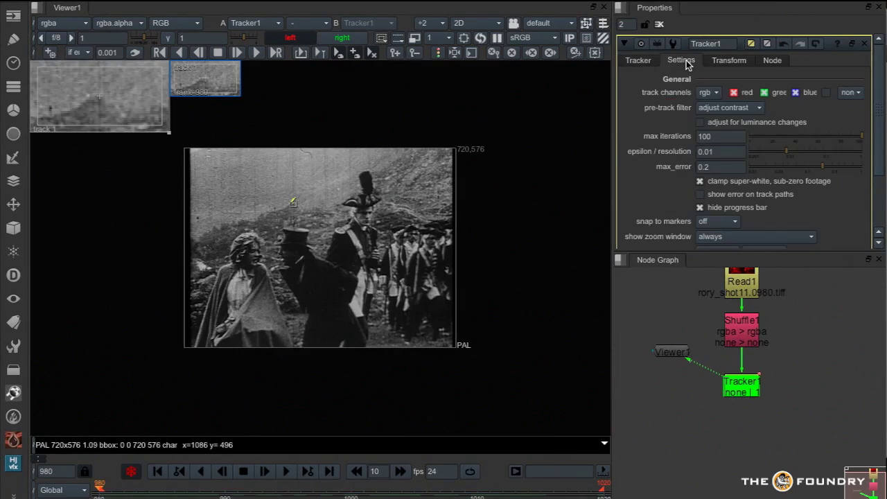
click(725, 125)
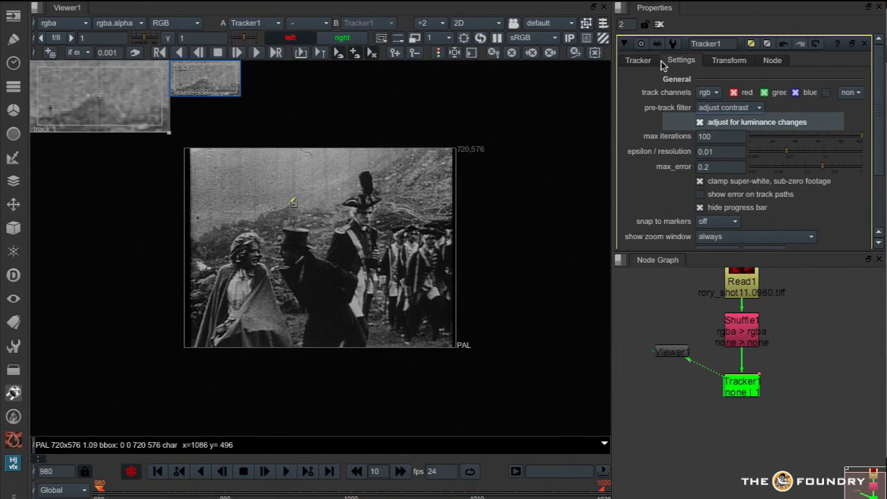
click(638, 60)
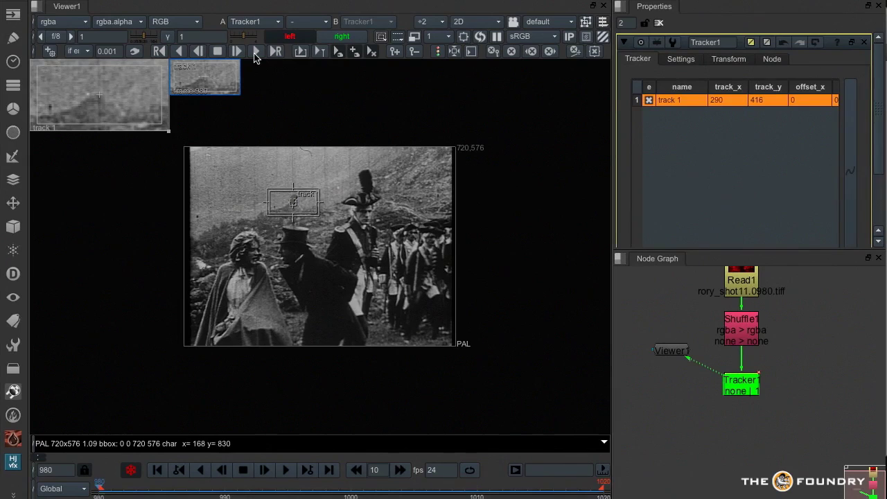
click(255, 52)
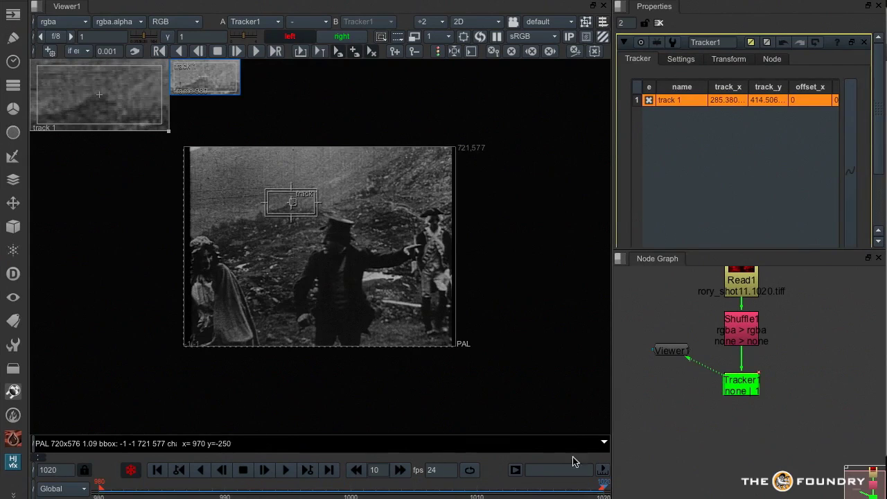
Play the shot to review the track, stop back at frame 979, and reopen the settings
drag(585, 495, 91, 475)
click(264, 470)
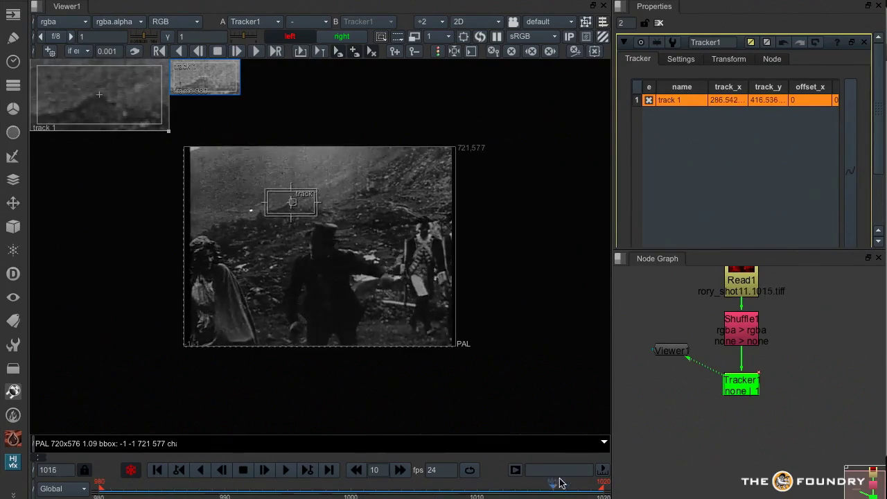
click(179, 470)
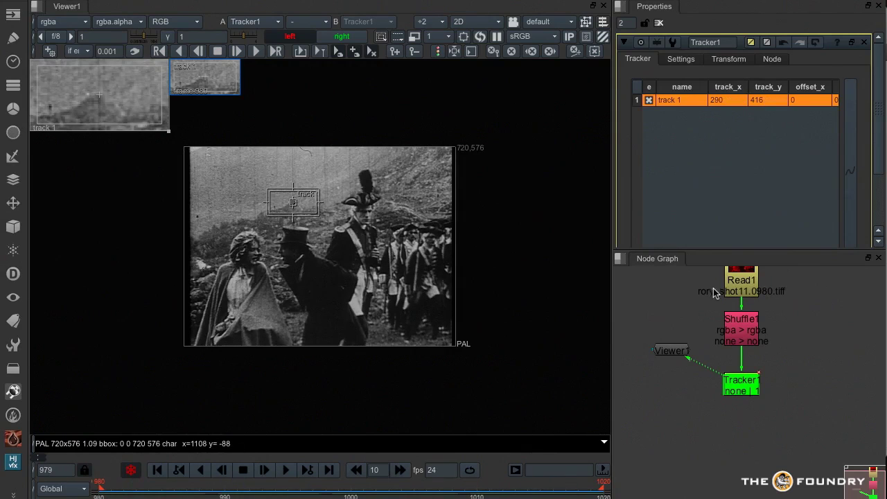
click(681, 59)
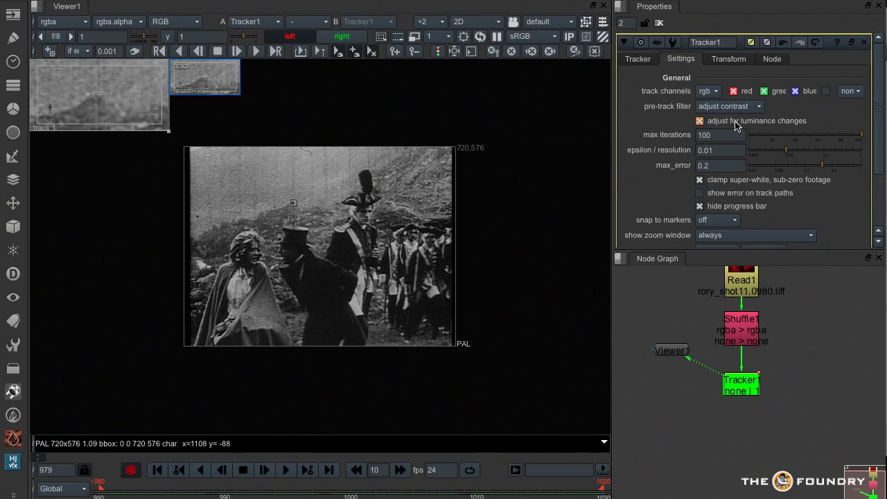
Delete the existing track and enlarge the properties and node graph panels
click(639, 61)
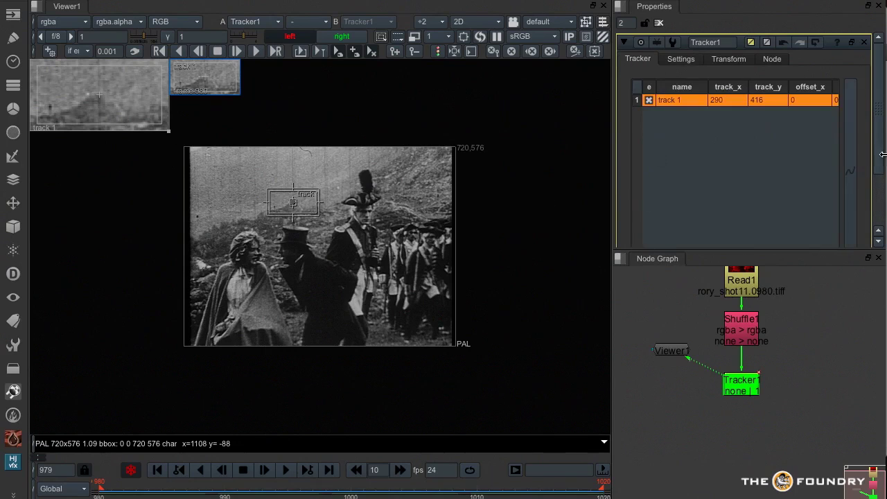
scroll(797, 180, down, 5)
click(724, 197)
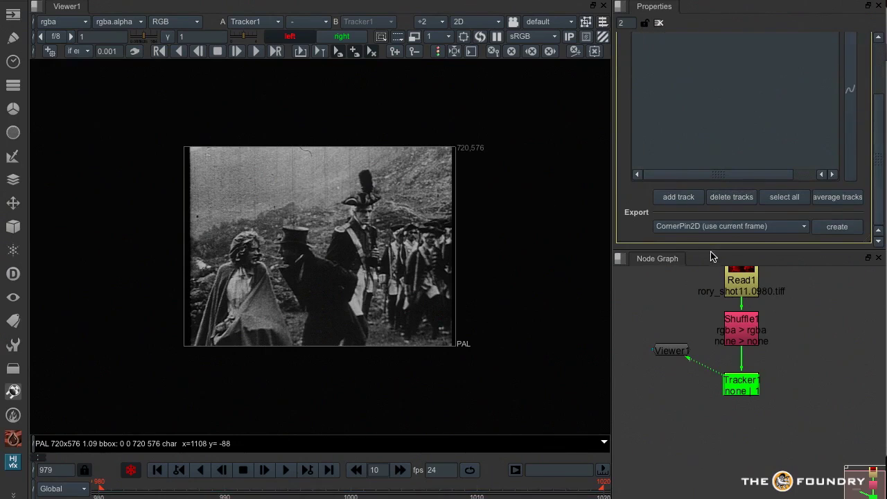
drag(710, 257, 707, 326)
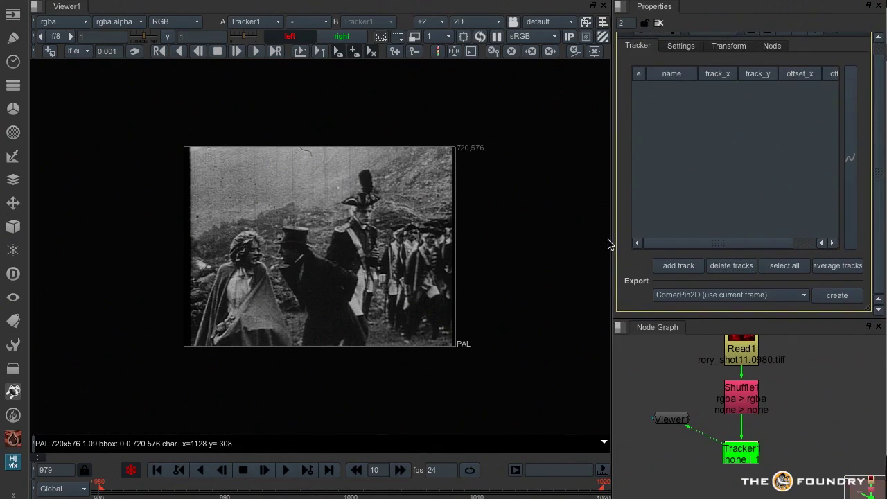
drag(607, 244, 498, 238)
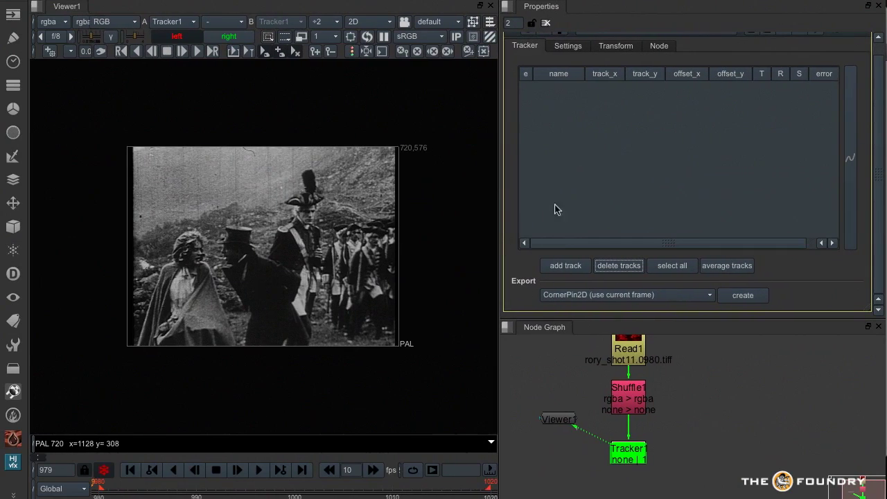
scroll(277, 237, up, 2)
Place four tracks on the hillside detail at frame 980, widening track 4's search area
ctrl+alt+click(226, 193)
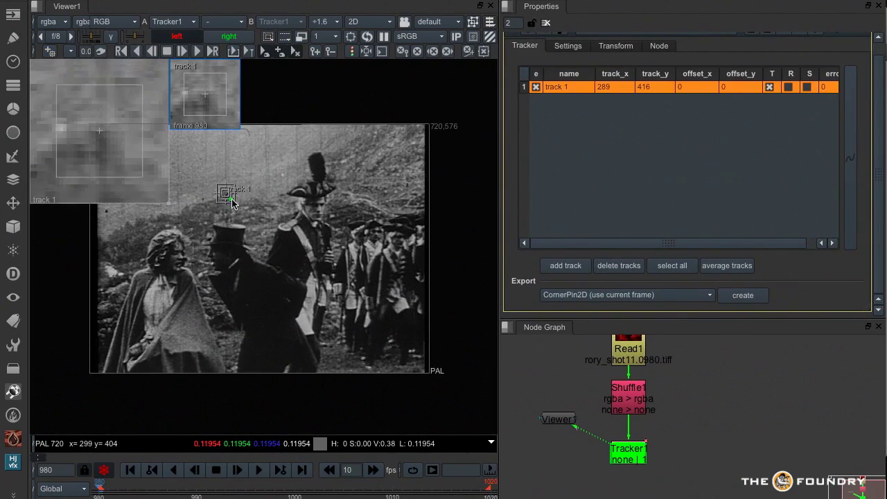
ctrl+alt+click(233, 200)
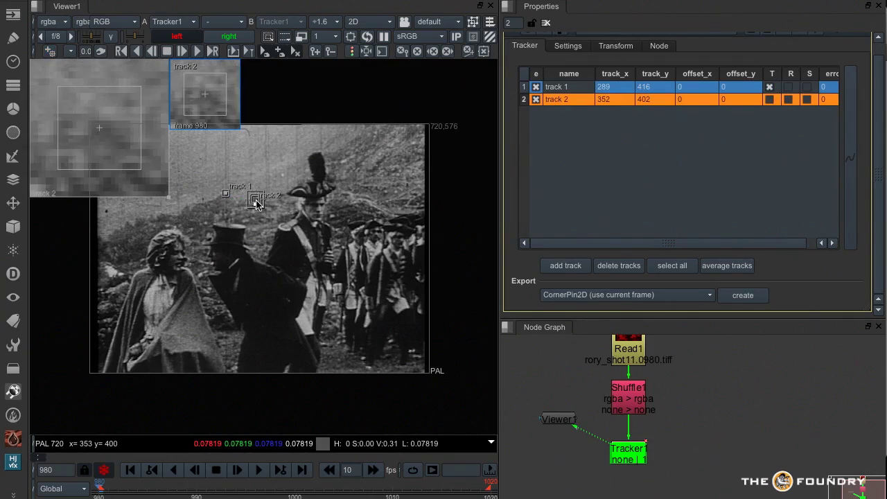
drag(233, 199, 214, 210)
ctrl+alt+click(214, 202)
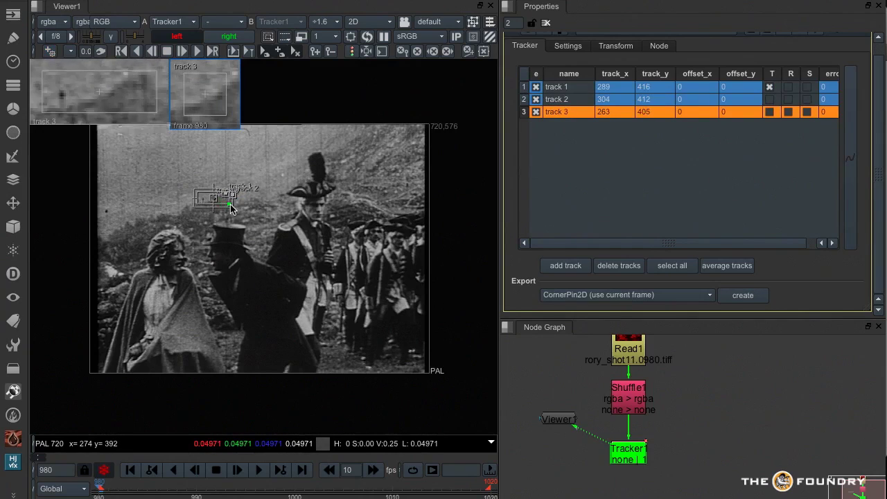
click(240, 205)
ctrl+alt+click(241, 204)
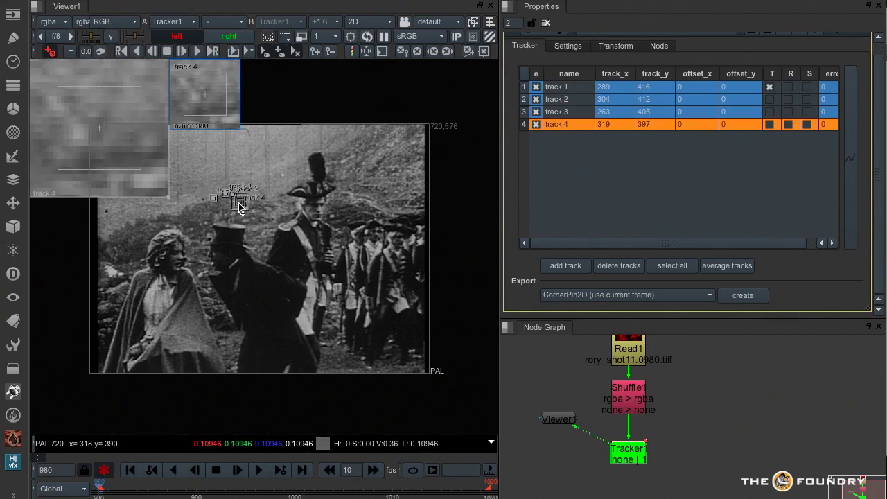
drag(244, 210, 255, 210)
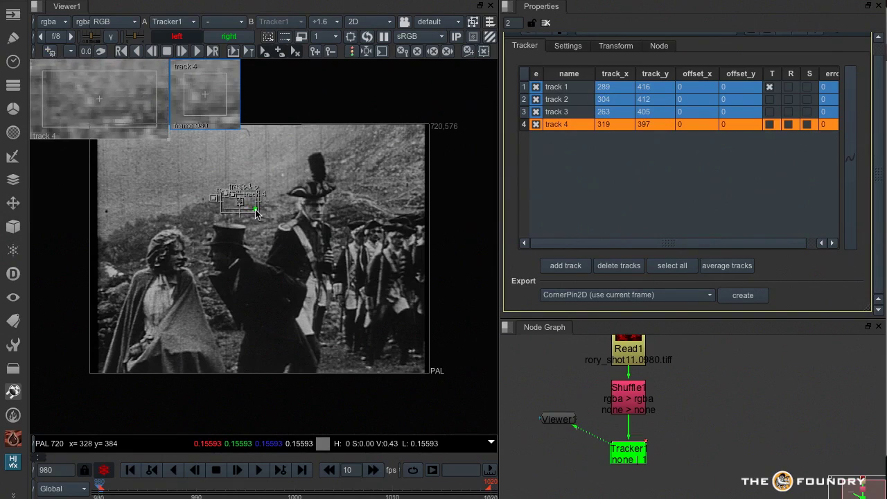
Add tracks 5 and 6 with widened search areas, then select all six tracks
ctrl+alt+click(204, 203)
drag(210, 214, 225, 210)
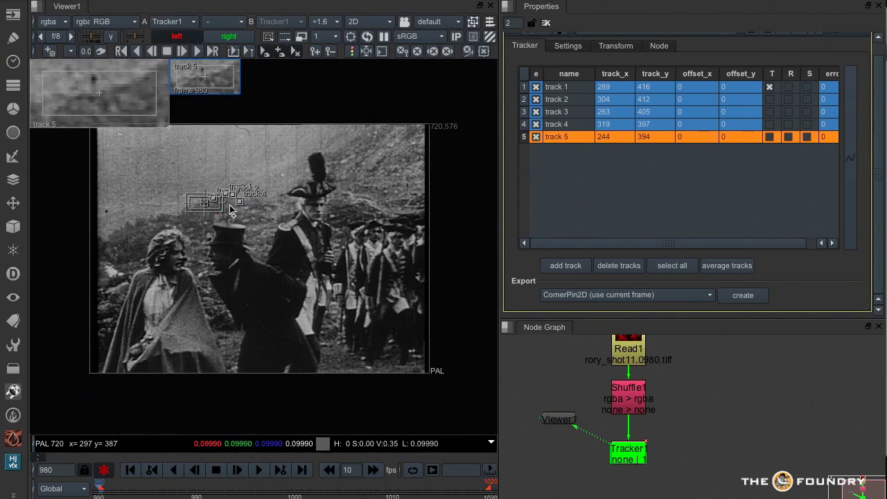
ctrl+alt+click(228, 210)
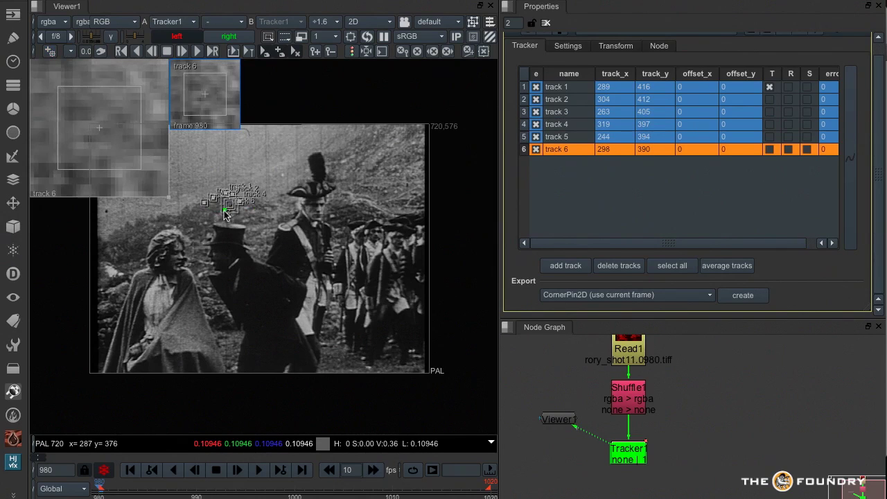
mouse_move(224, 212)
mouse_down()
mouse_move(226, 199)
mouse_move(230, 206)
mouse_up()
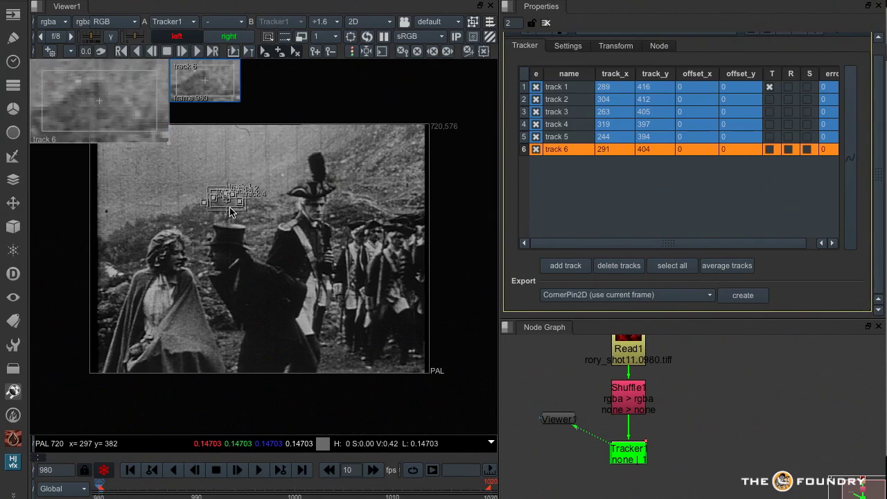
click(445, 172)
drag(327, 240, 159, 165)
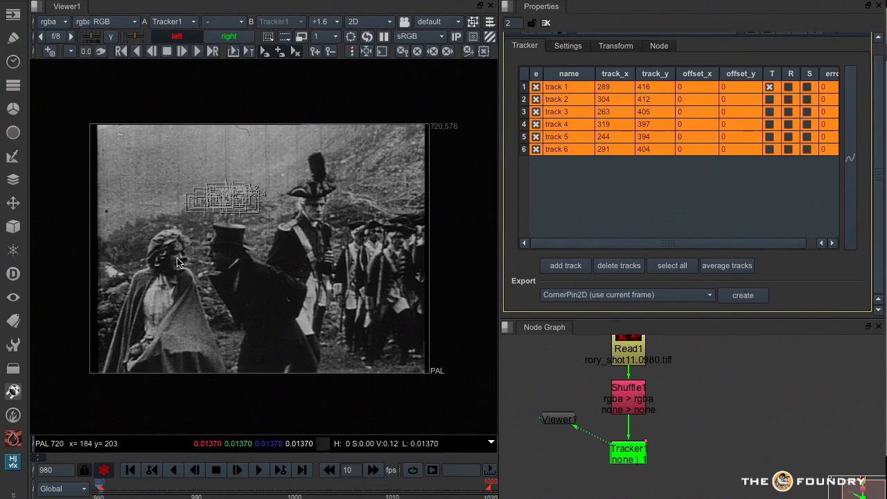
Track all six hillside points forward to frame 1020 from the track list
click(569, 45)
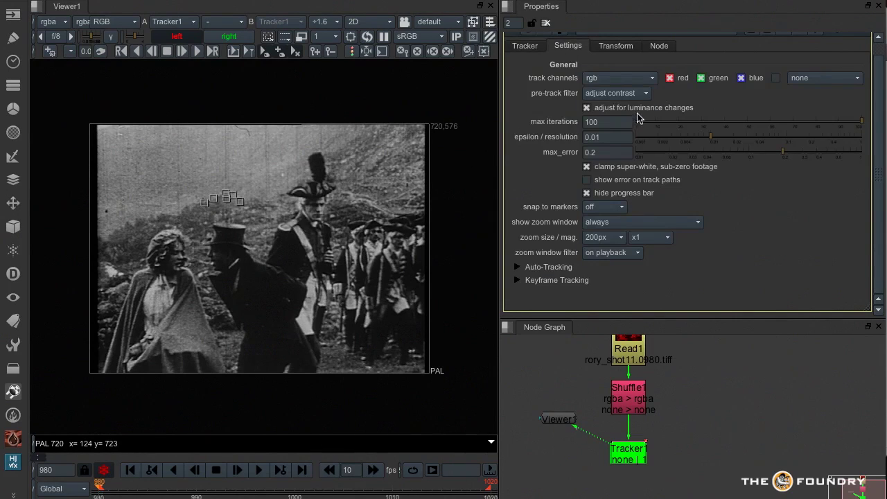
click(524, 46)
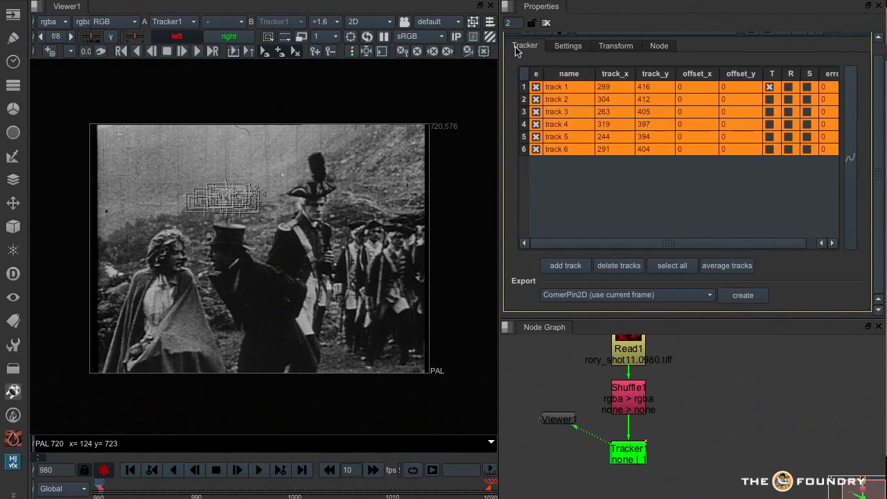
click(196, 51)
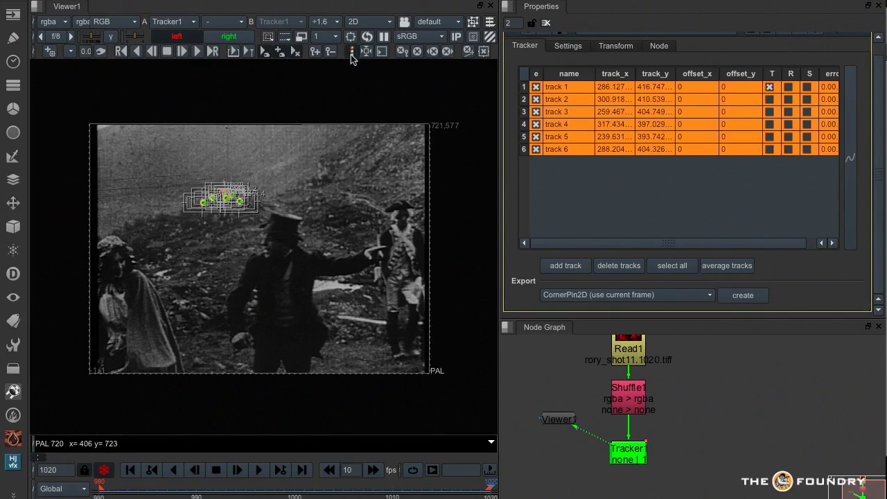
scroll(220, 201, up, 5)
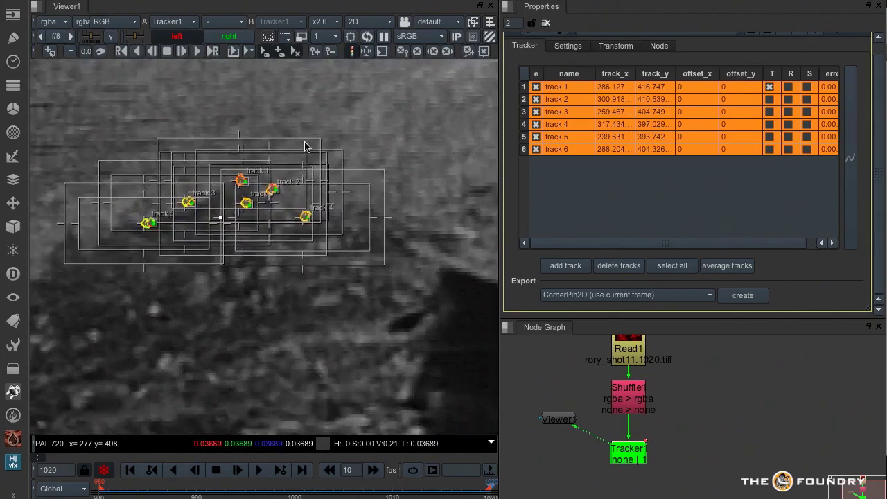
drag(106, 490, 461, 483)
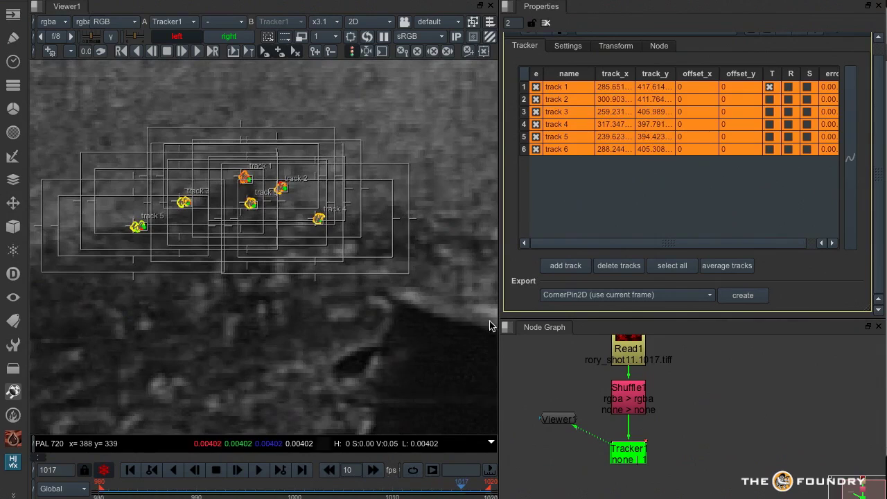
click(548, 201)
click(572, 87)
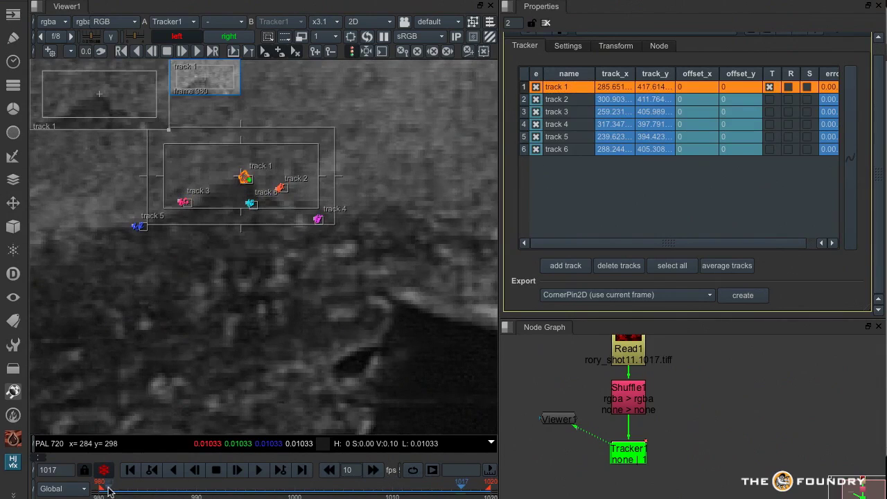
drag(109, 491, 412, 488)
click(572, 99)
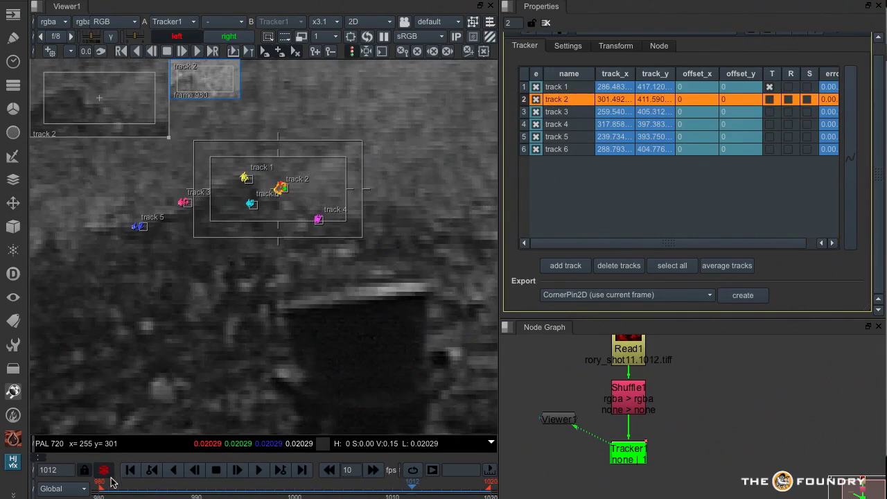
drag(110, 484, 414, 491)
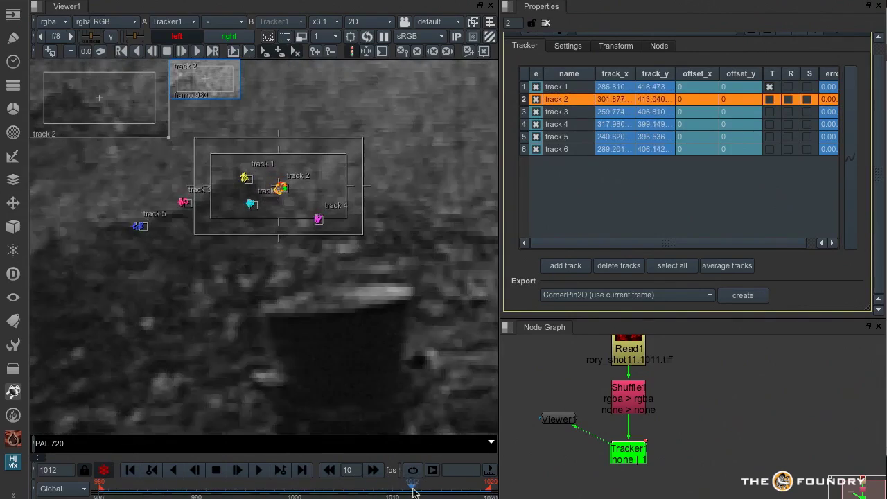
click(574, 88)
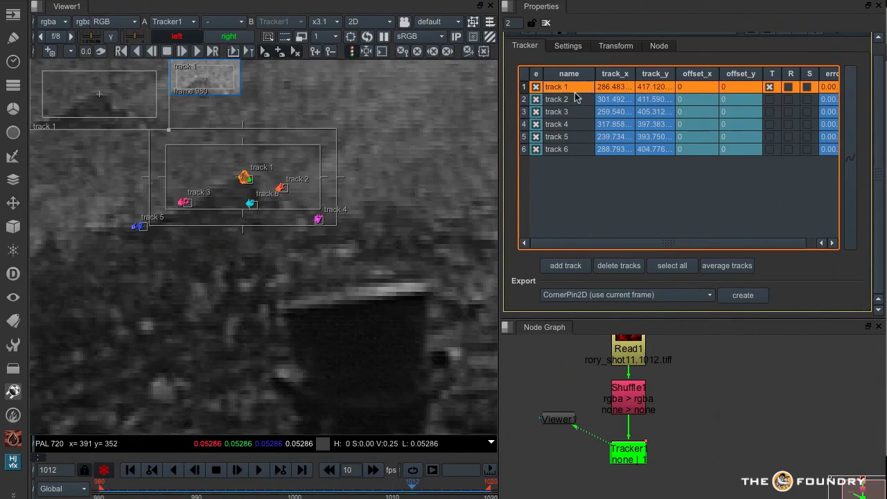
shift+click(574, 153)
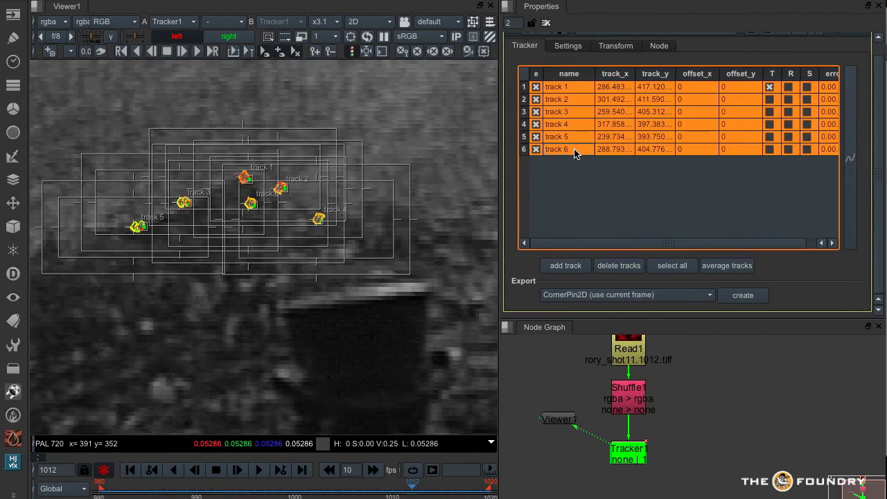
Average the six tracks into a new 'avg track 1' and select its row
click(728, 266)
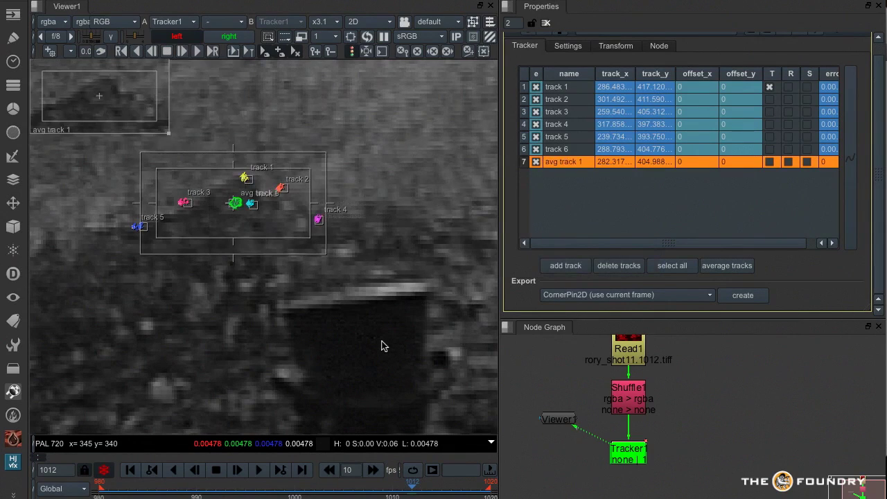
click(599, 207)
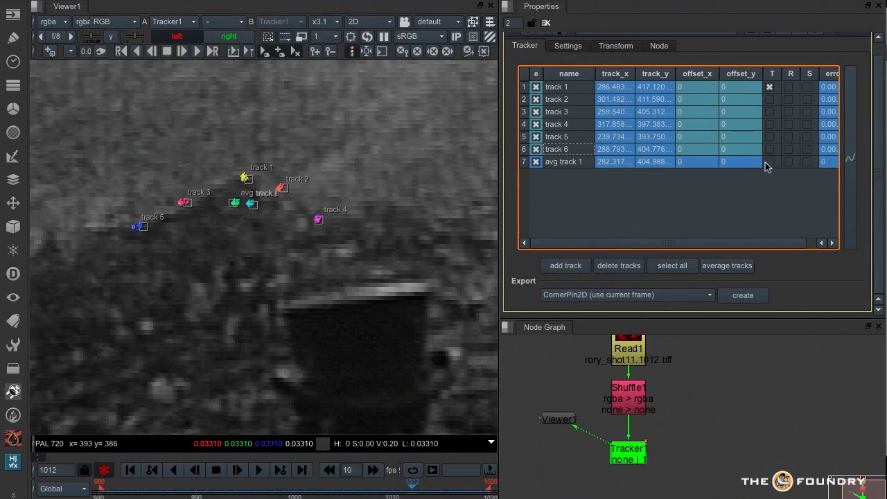
click(777, 90)
click(771, 162)
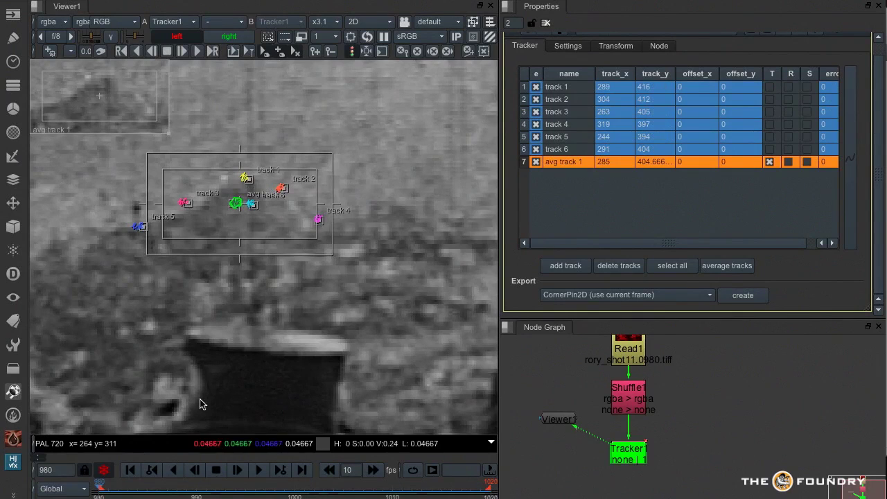
scroll(315, 322, down, 4)
scroll(296, 326, down, 3)
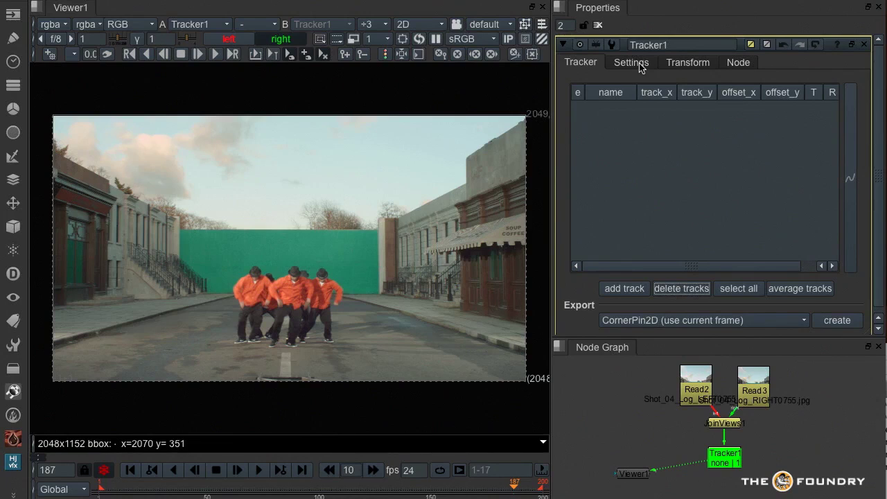
Set the Tracker's snap to markers option to blobs
click(639, 66)
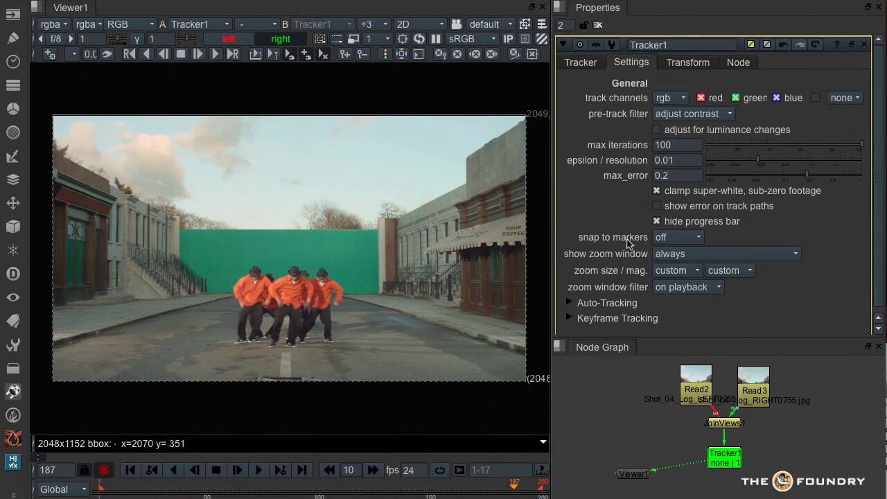
click(675, 239)
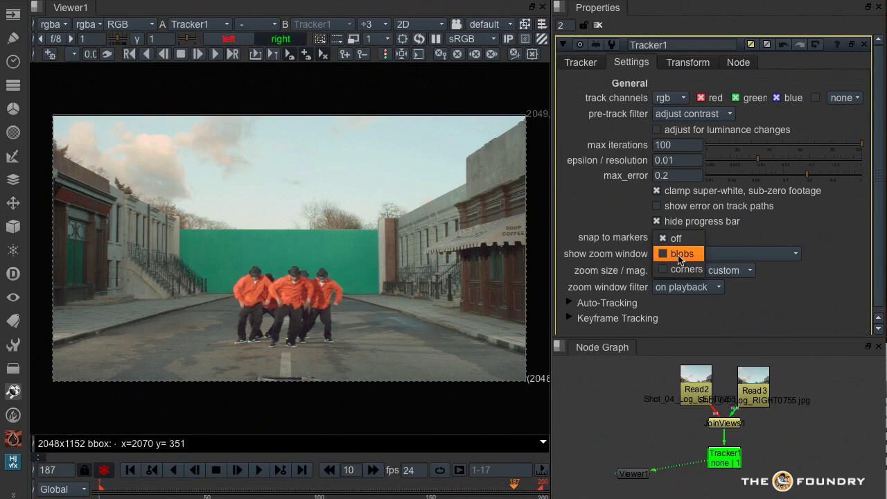
click(679, 255)
scroll(412, 275, up, 6)
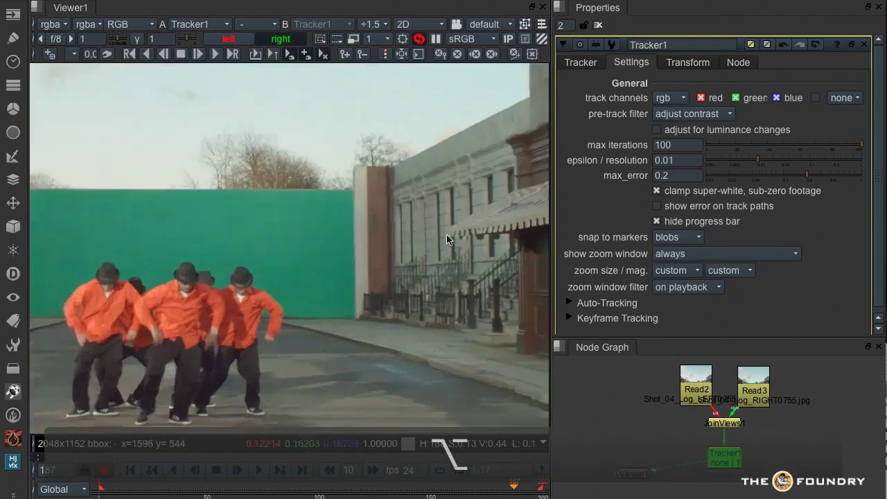
Test a track on the building edge, then add a Roto node below JoinViews1
ctrl+alt+click(400, 253)
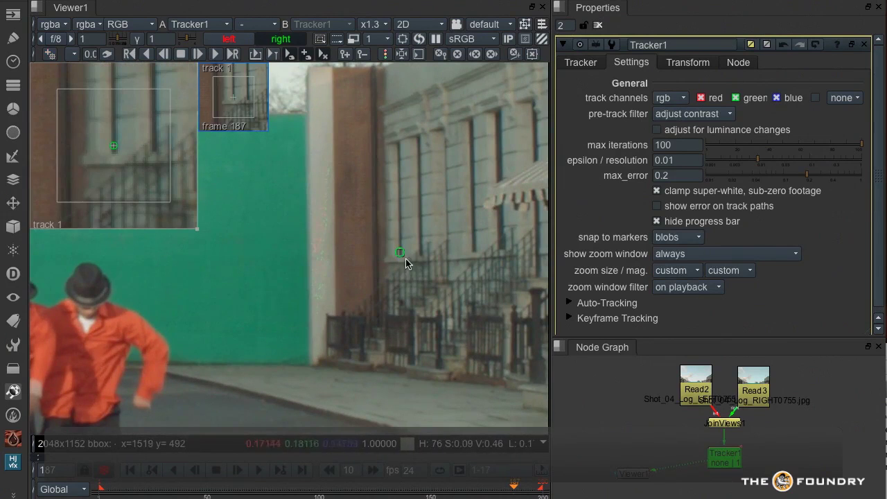
click(582, 67)
mouse_move(400, 253)
mouse_down()
mouse_move(420, 251)
mouse_move(422, 202)
mouse_move(405, 183)
mouse_move(400, 145)
mouse_move(467, 142)
mouse_move(422, 192)
mouse_move(409, 237)
mouse_up()
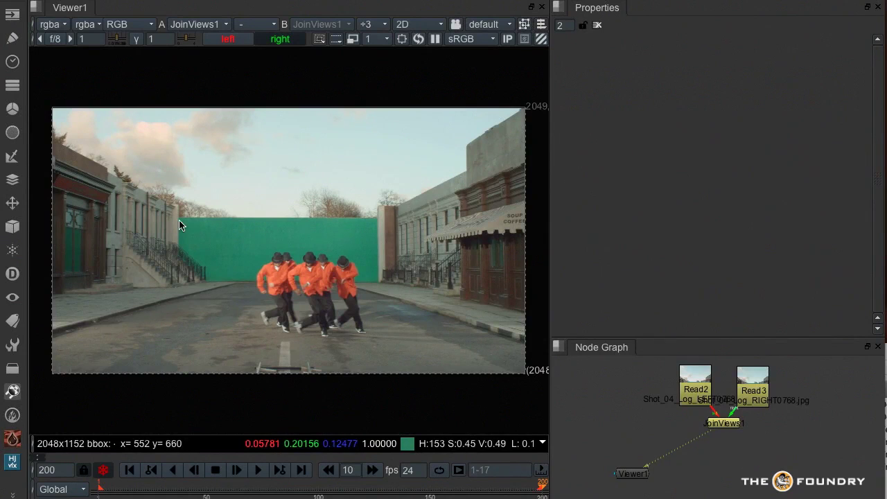
key(o)
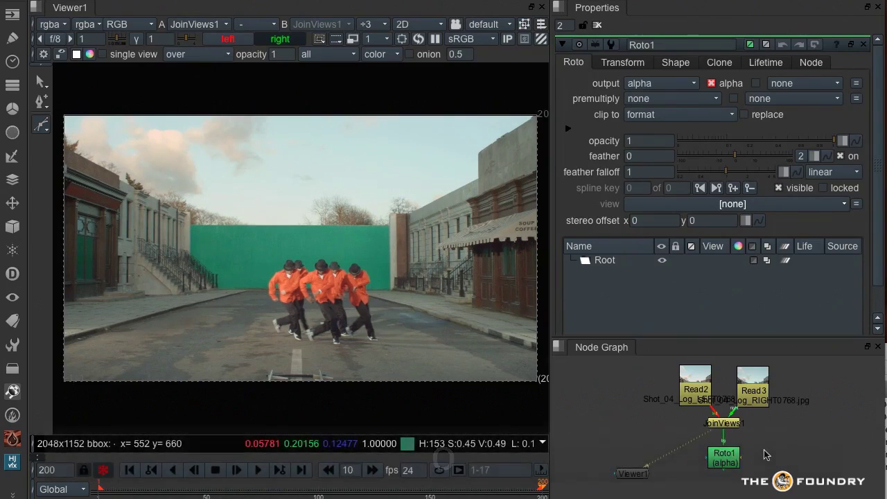
Create a Tracker node via Tab search and open Roto1's properties
key(Tab)
text(tra)
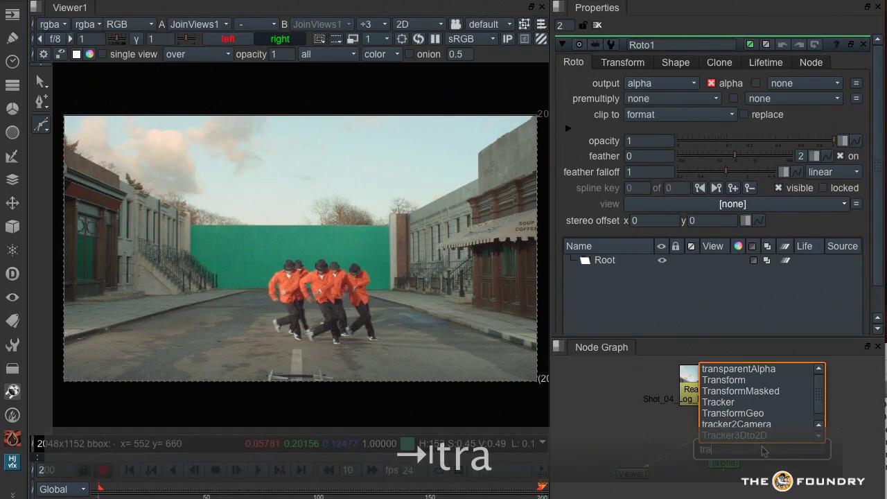
click(745, 403)
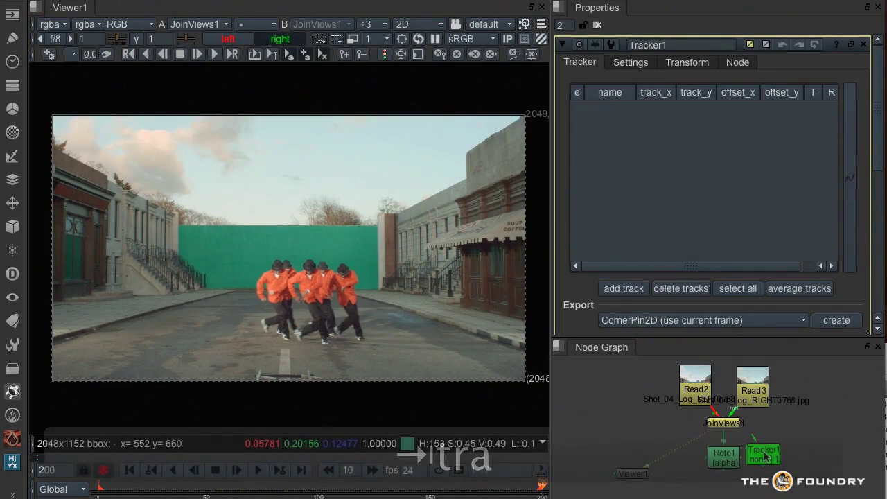
double_click(725, 458)
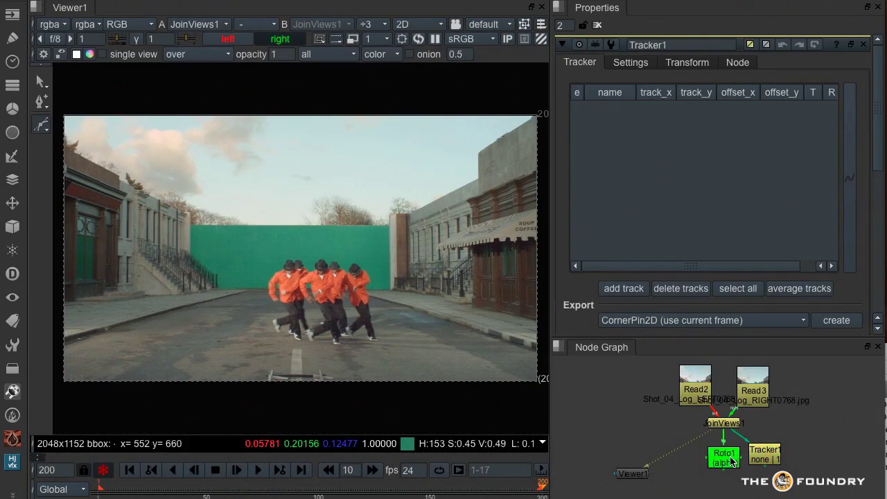
scroll(200, 224, up, 3)
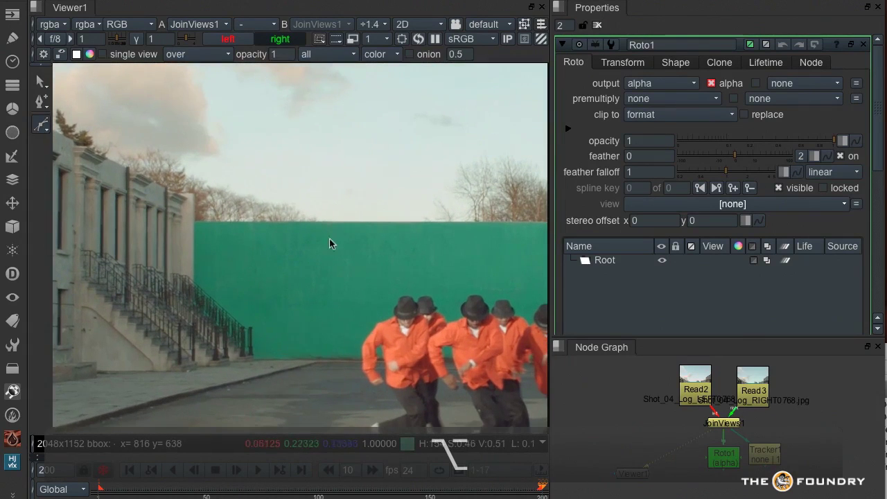
scroll(234, 197, up, 1)
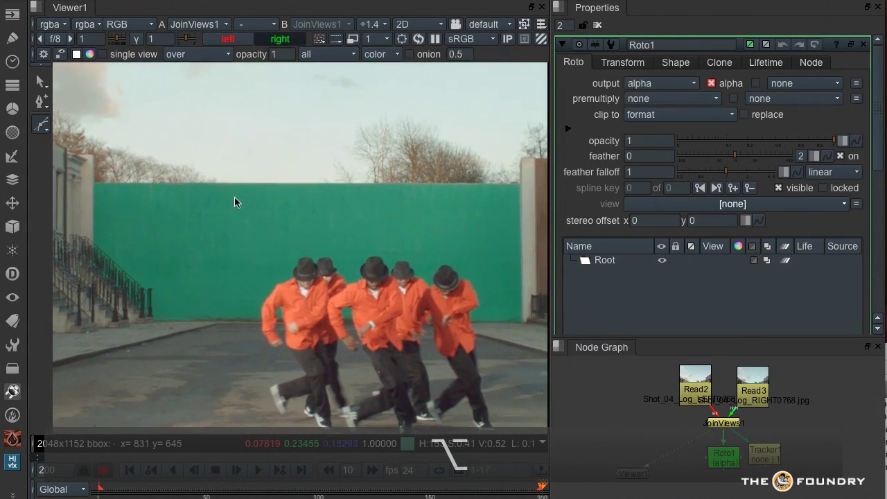
Draw a closed four-point Bezier around the green wall's corners and select all its points
click(93, 183)
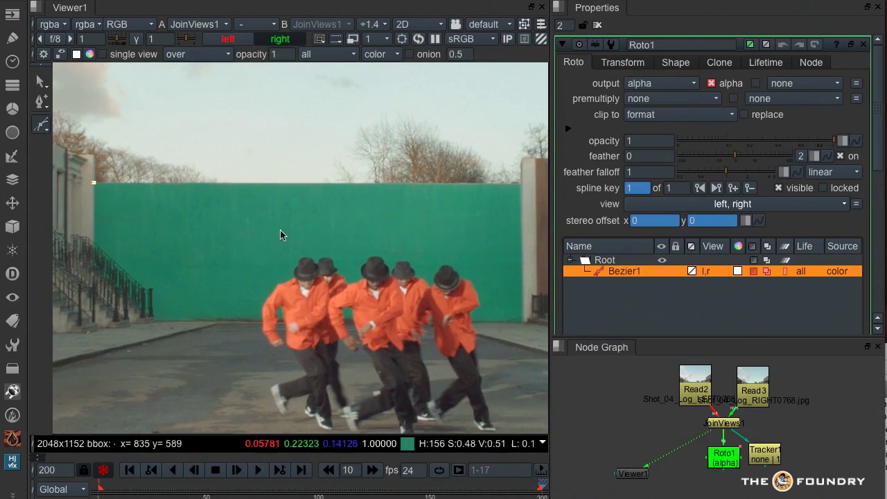
click(521, 183)
click(524, 323)
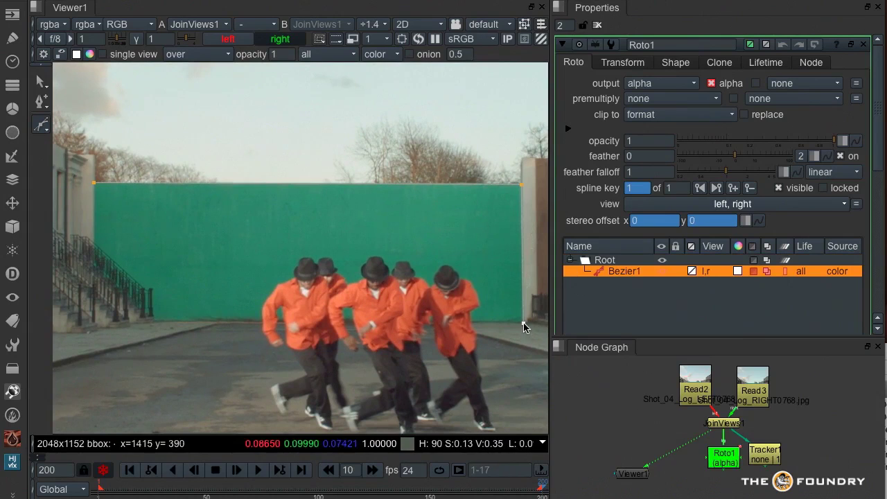
click(93, 321)
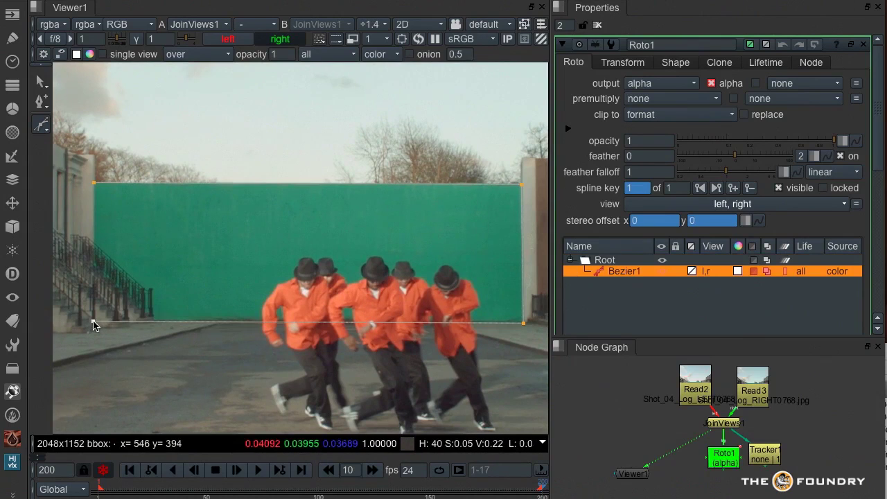
click(93, 184)
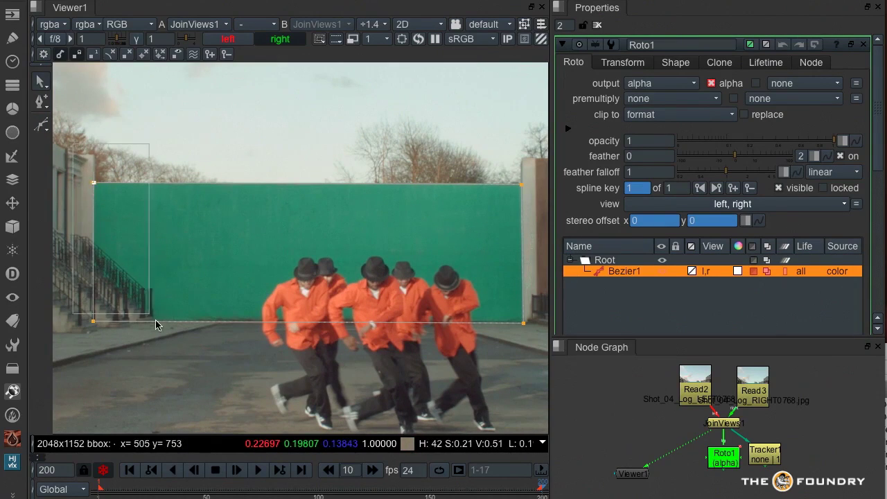
drag(156, 324, 156, 324)
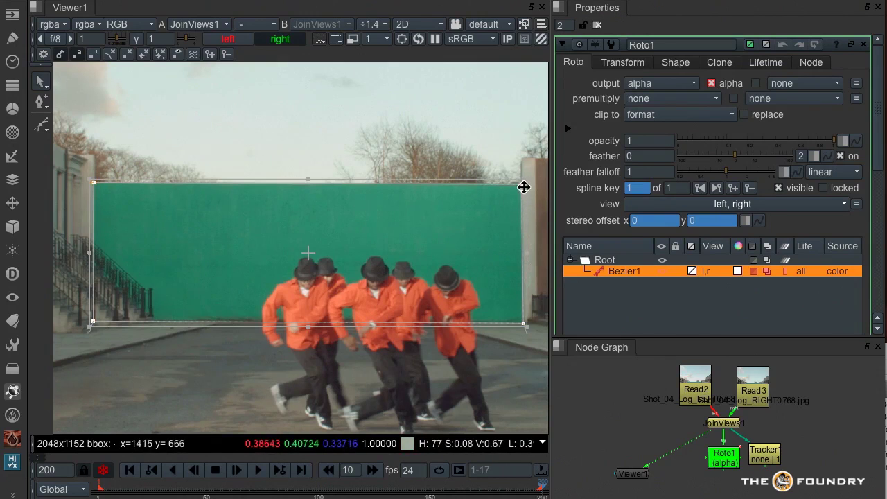
Link Bezier1's corners to new Tracker1 tracks and open Tracker1 to view all four
right_click(524, 188)
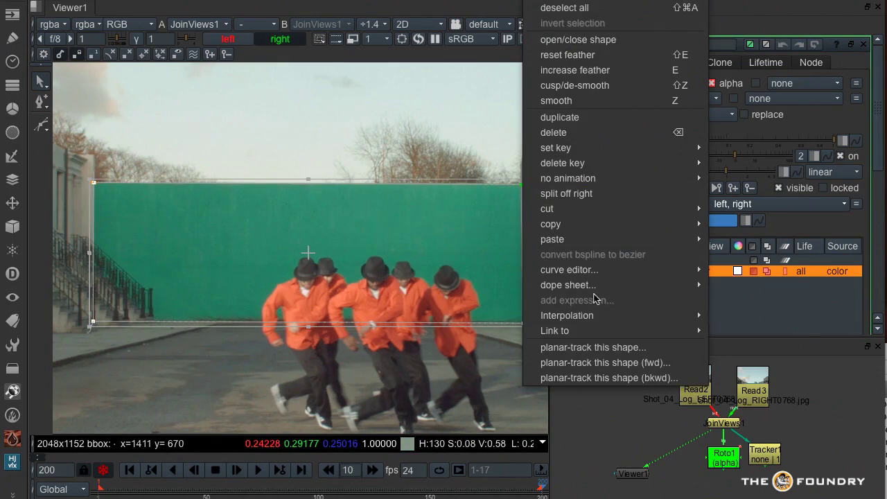
mouse_move(619, 332)
mouse_move(750, 350)
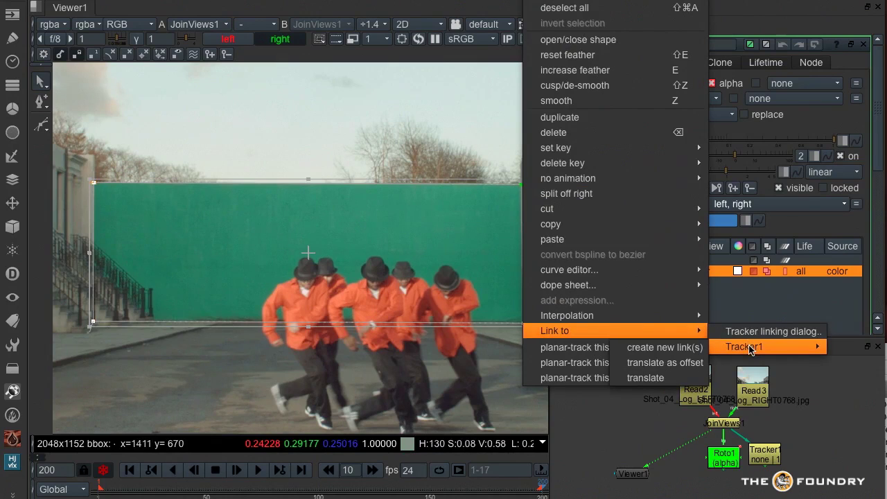
click(688, 352)
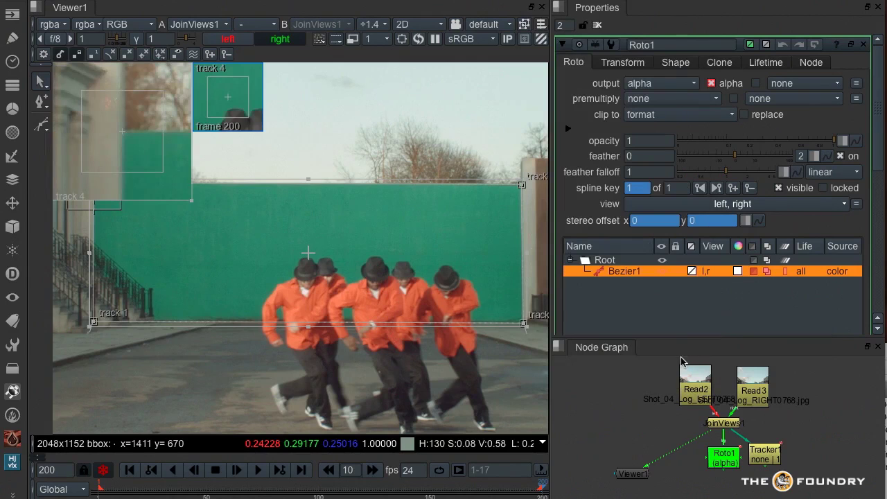
double_click(767, 461)
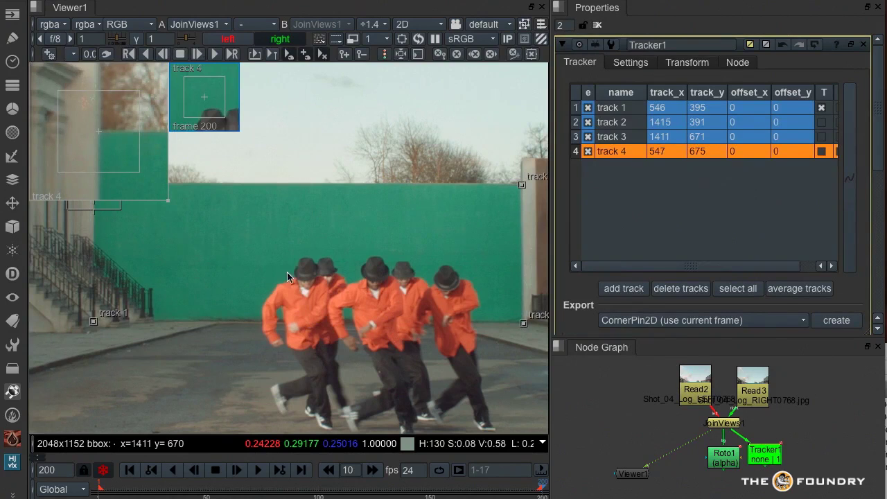
middle_drag(334, 292, 335, 334)
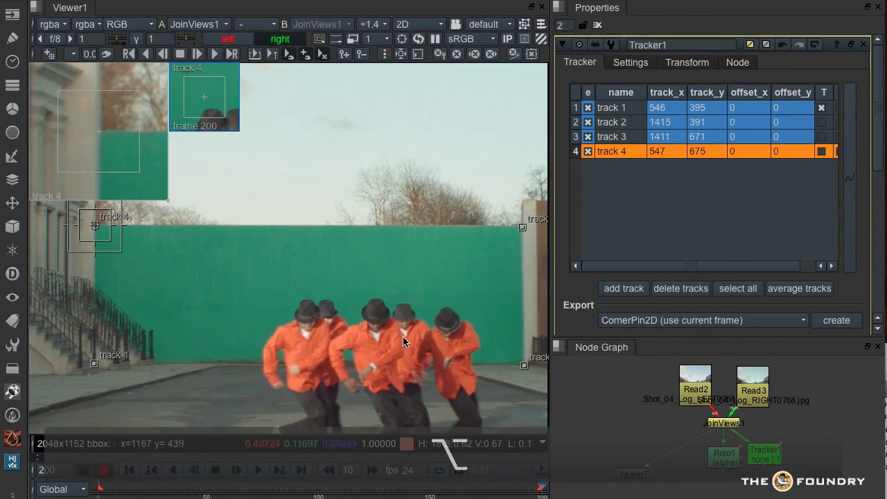
scroll(393, 313, down, 3)
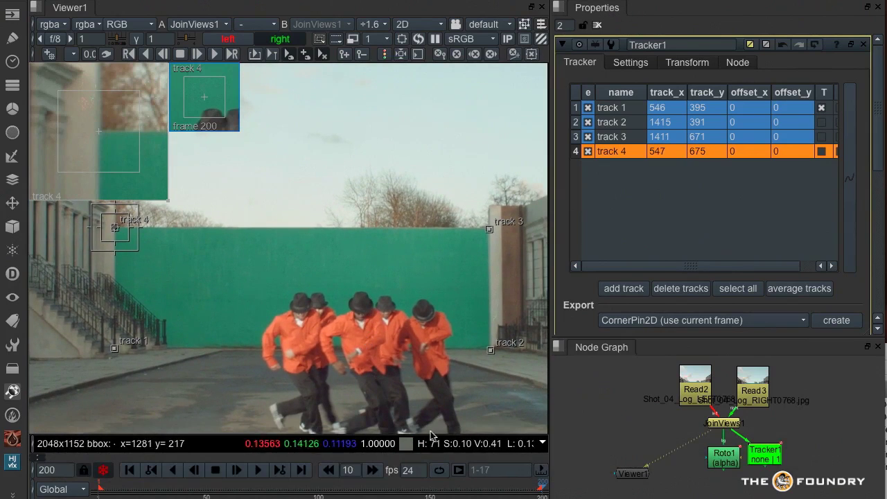
Key the enabled state of tracks 1 and 2 at frame 70
key(j)
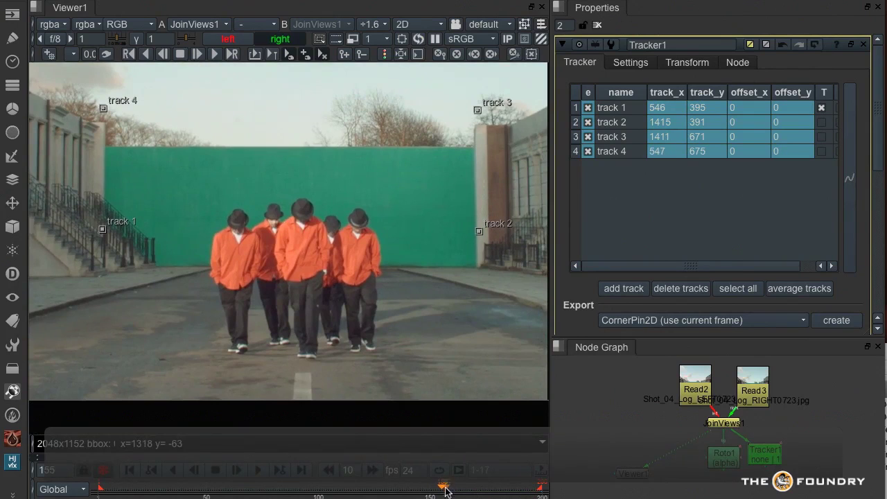
drag(441, 488, 252, 494)
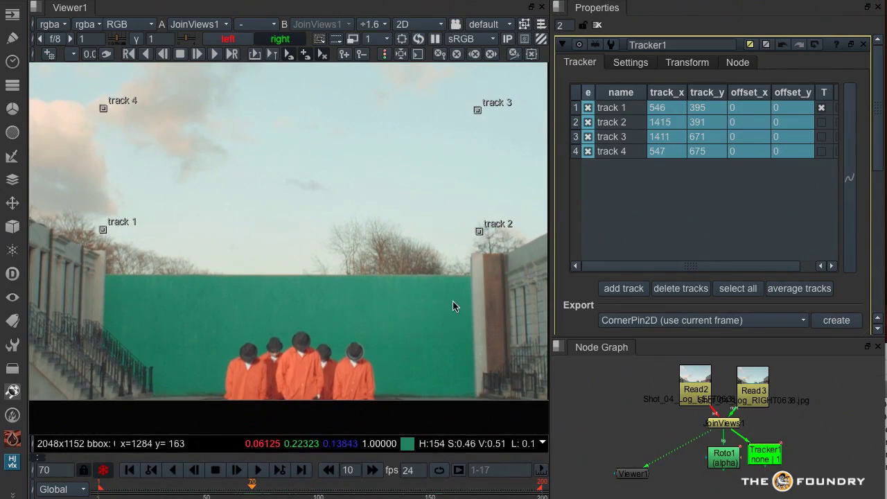
right_click(589, 111)
click(614, 116)
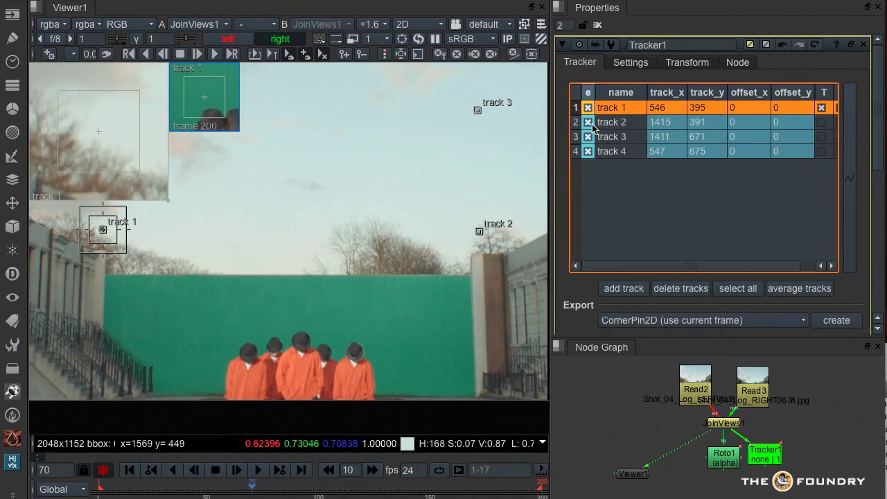
right_click(589, 124)
click(614, 130)
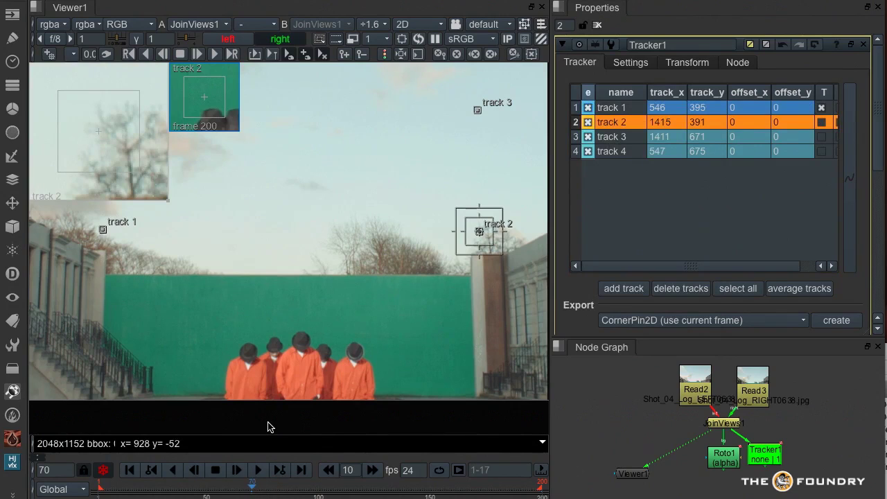
Disable tracks 1 and 2 at frame 69, then return near the shot's end
key(Left)
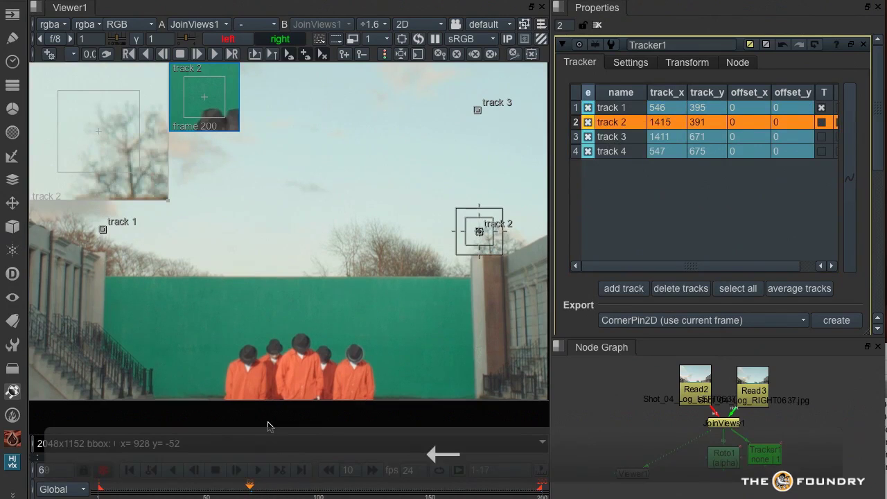
click(588, 122)
click(588, 107)
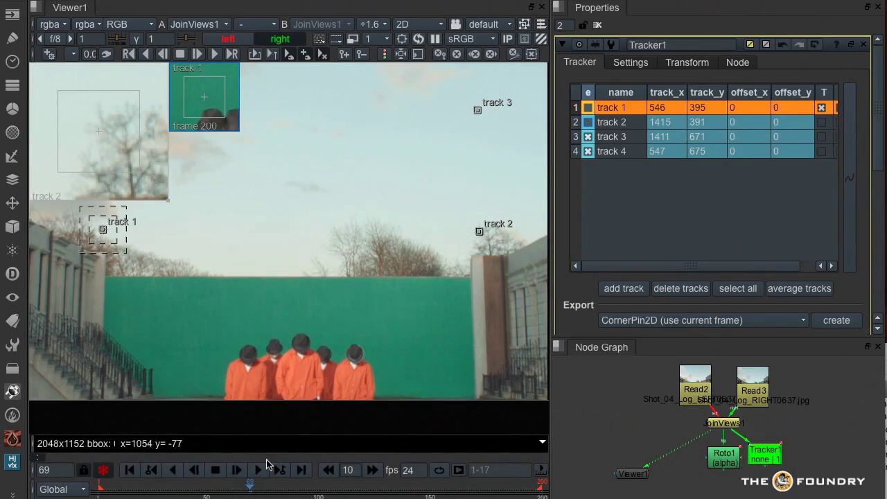
drag(253, 490, 543, 496)
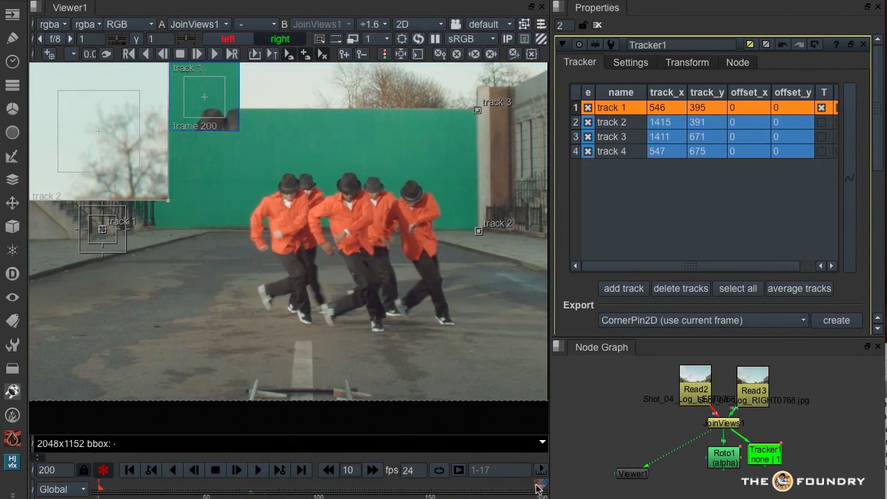
Select all four corner tracks and track them backward from frame 200
shift+click(633, 150)
key(z)
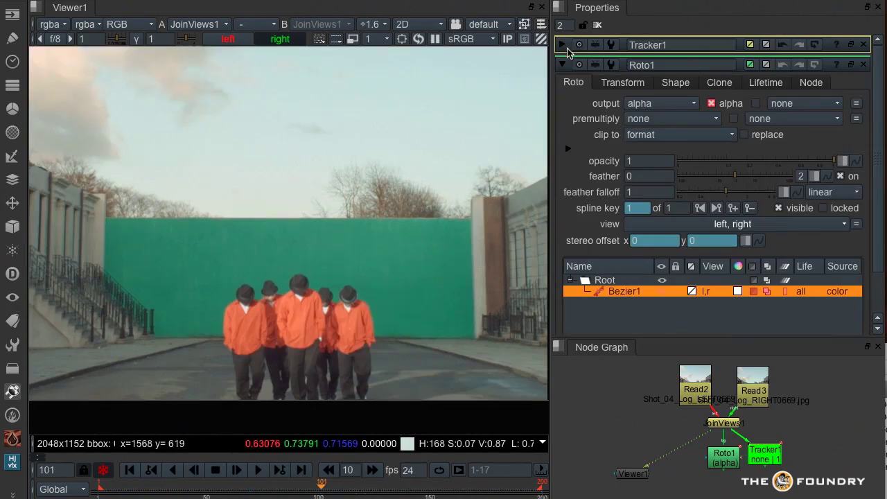
Display Roto1's shape and scrub the timeline to frame 124 to check it follows the wall
click(725, 459)
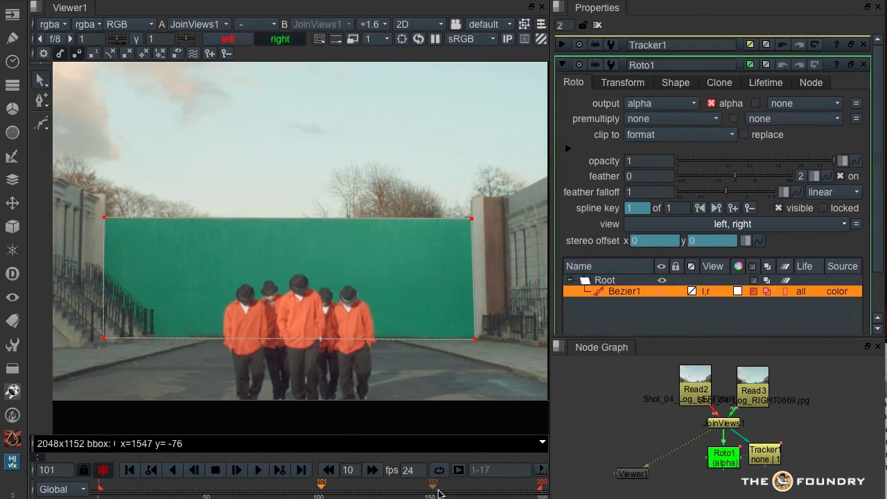
drag(538, 494, 195, 491)
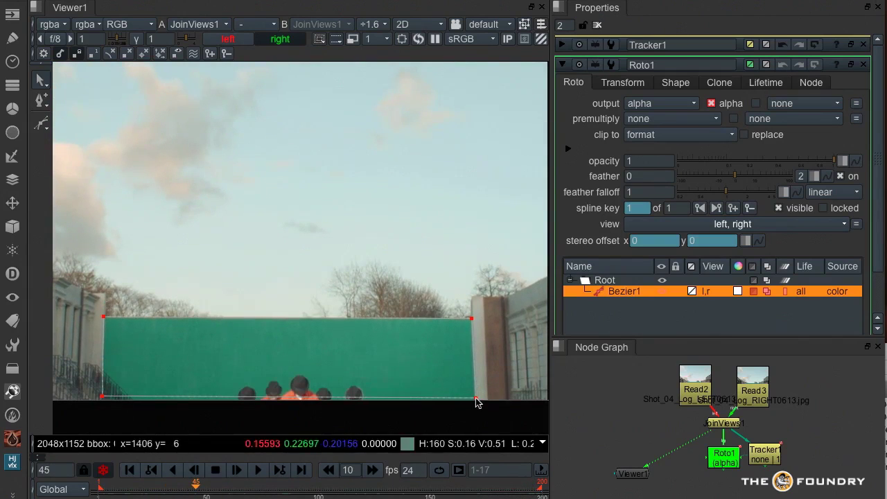
drag(198, 491, 274, 491)
Set tracks 1 and 2 to linear interpolation before their first keys
double_click(767, 455)
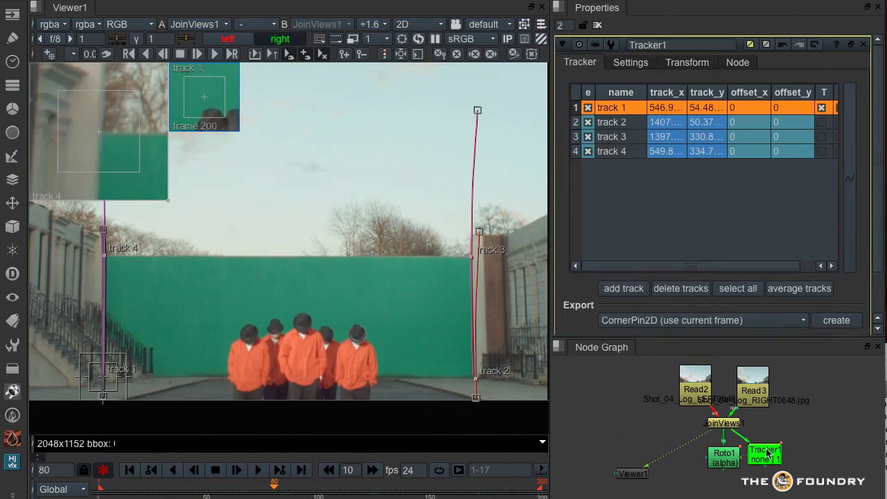
key(shift)
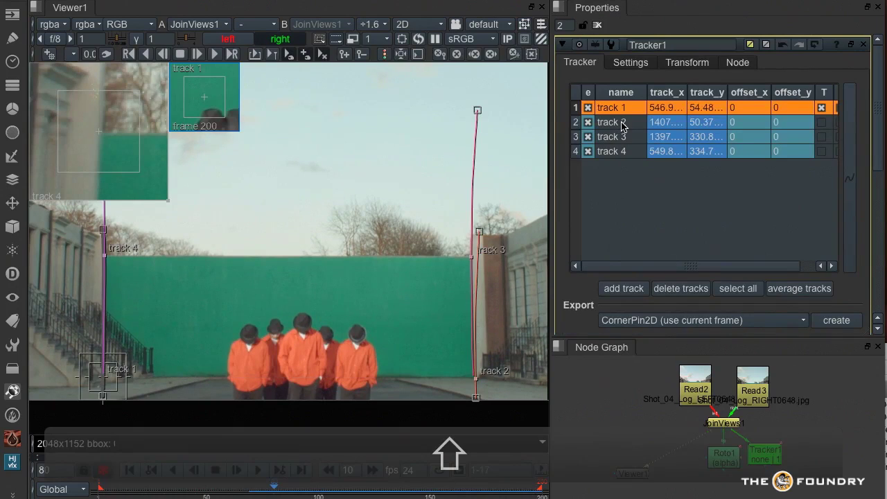
shift+click(624, 126)
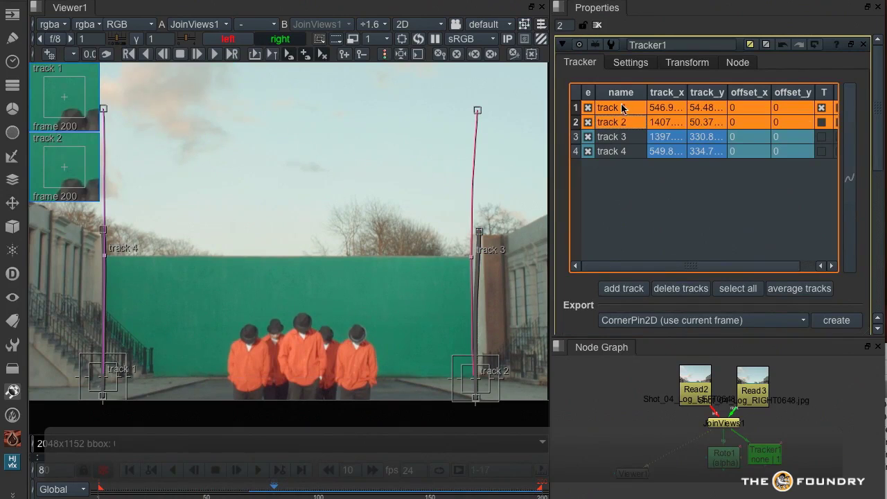
right_click(760, 122)
mouse_move(805, 251)
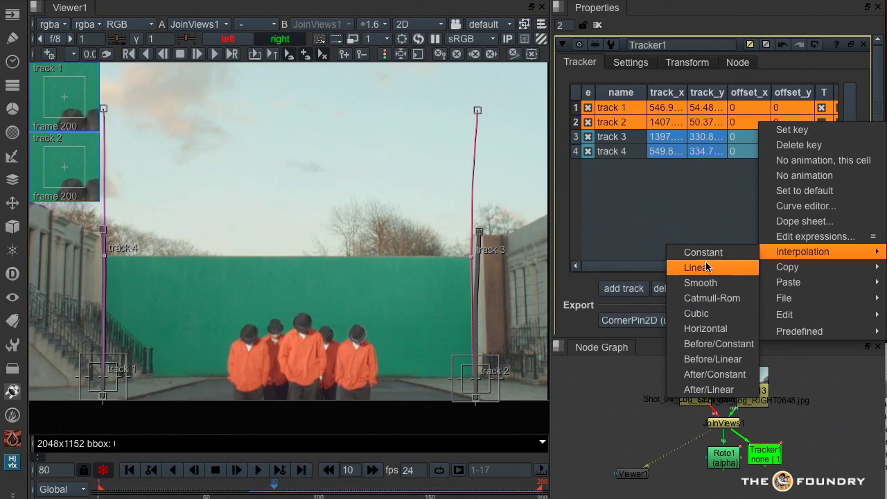
click(731, 361)
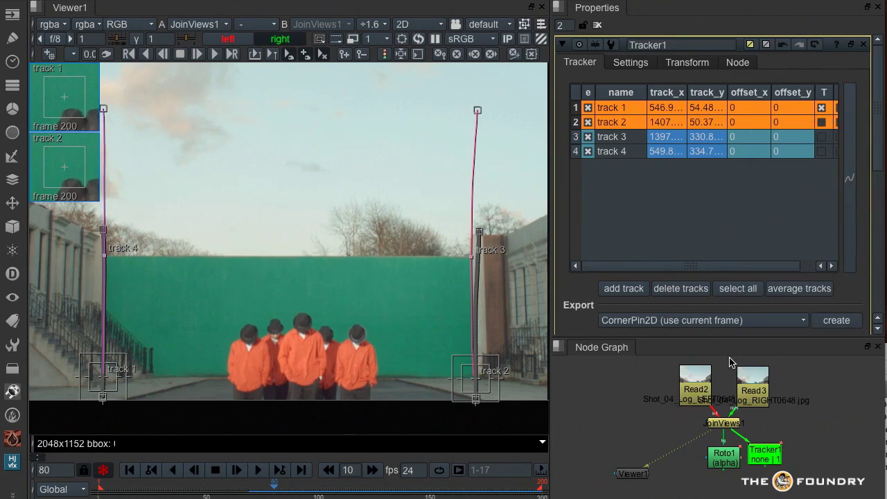
Scrub to frame 50 and back to review the extrapolated roto shape
drag(274, 491, 207, 490)
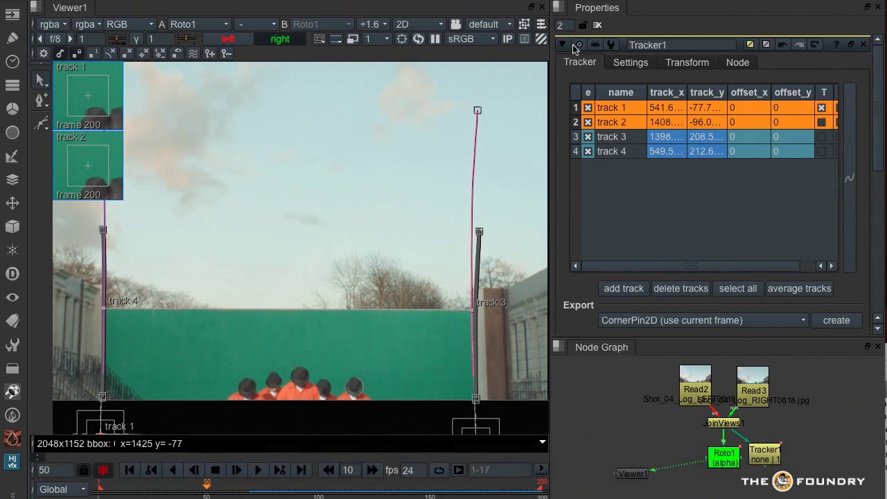
click(563, 45)
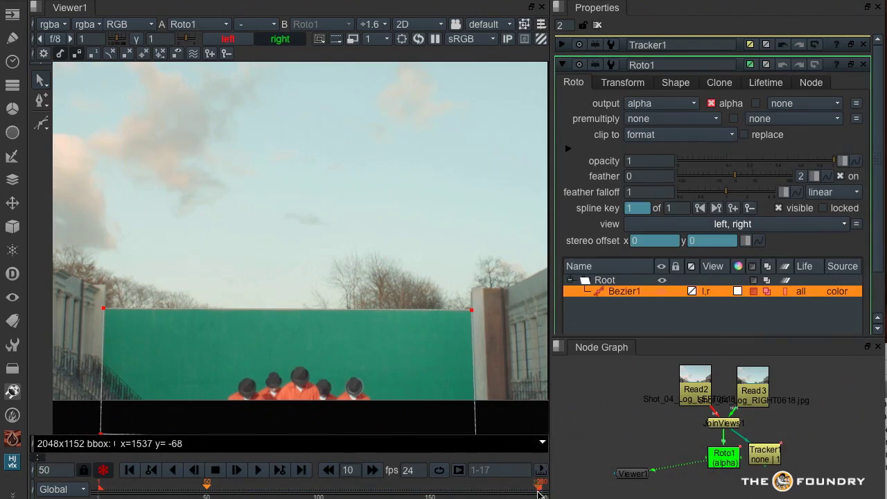
mouse_move(539, 494)
mouse_down()
mouse_move(97, 490)
mouse_move(544, 495)
mouse_up()
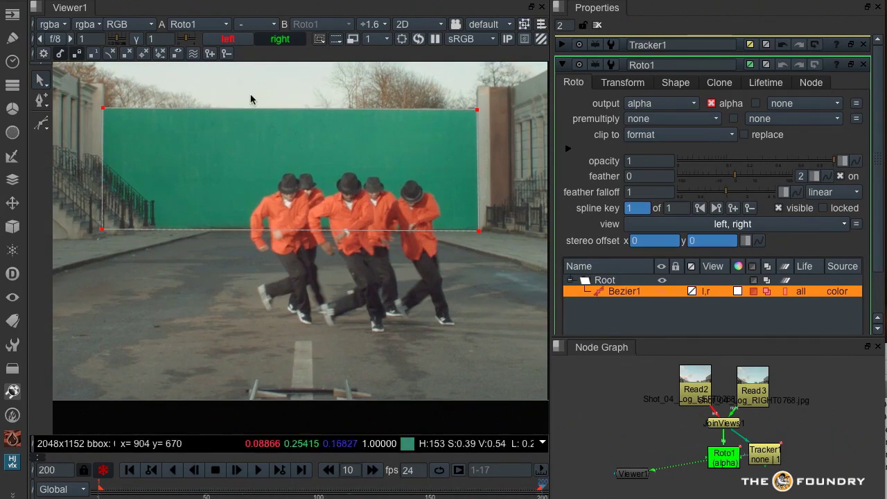
In the left-eye view, remove the stereo offset's animation and split it into separate per-eye values
click(239, 43)
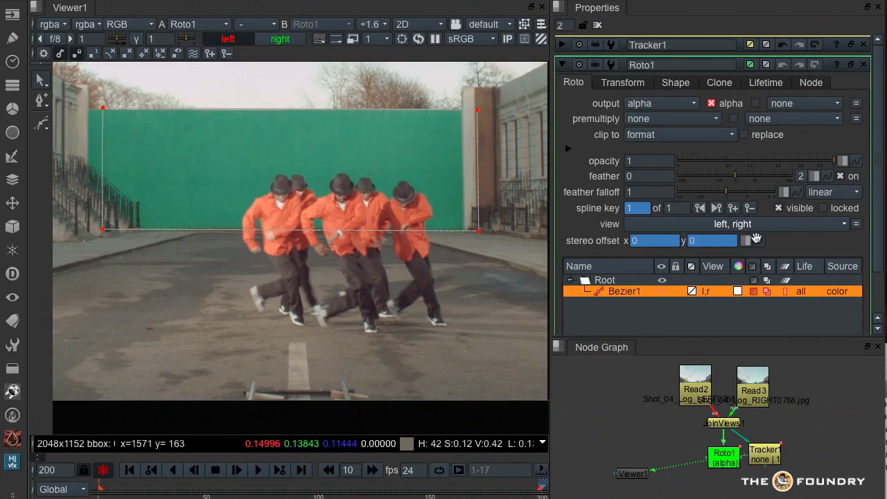
click(760, 241)
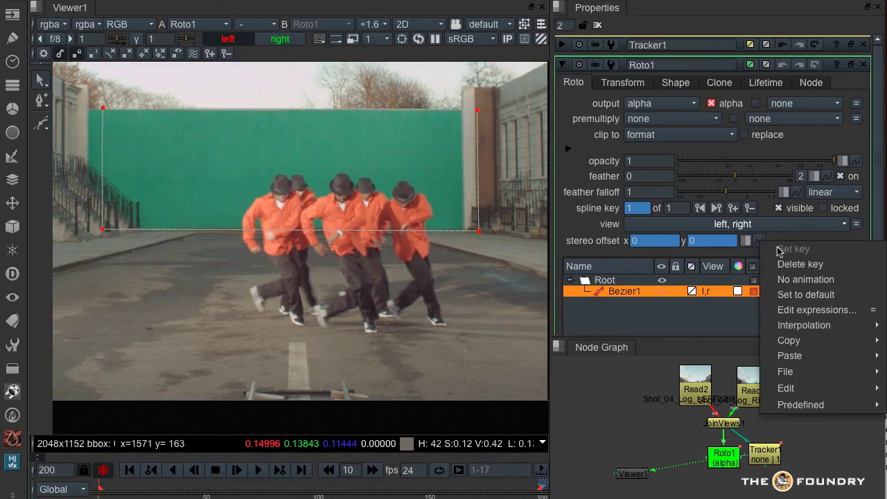
click(809, 281)
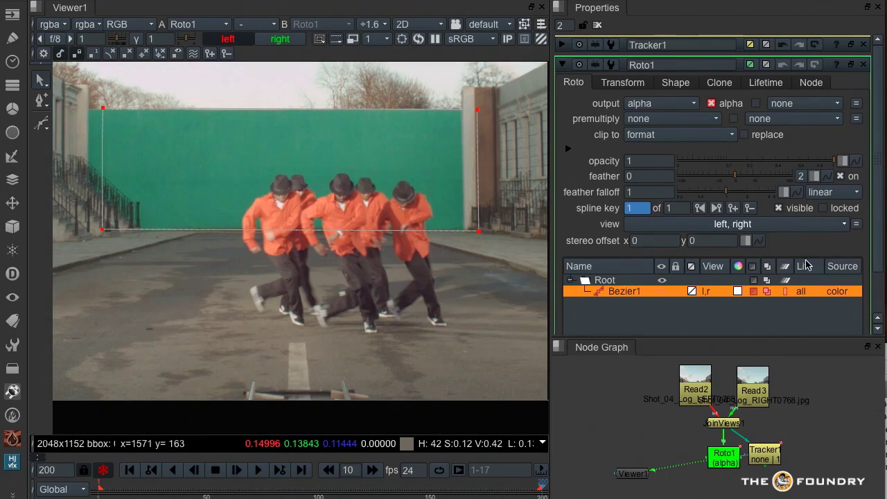
click(748, 242)
click(778, 267)
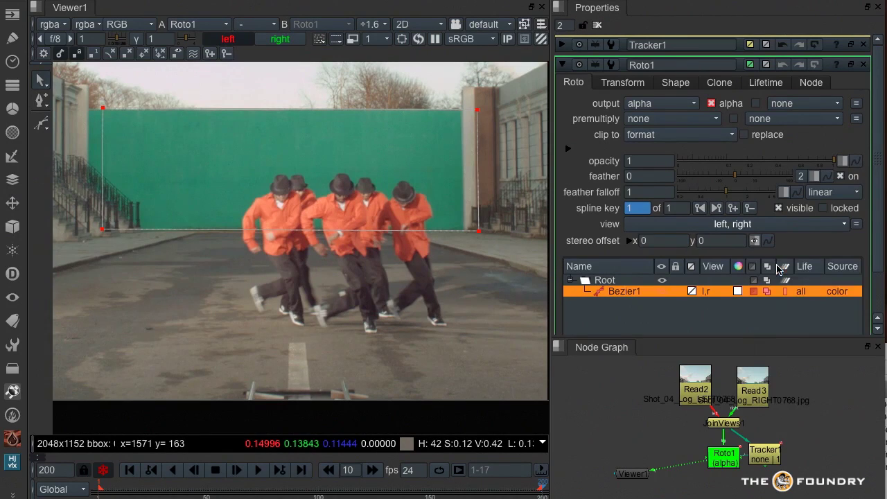
click(630, 242)
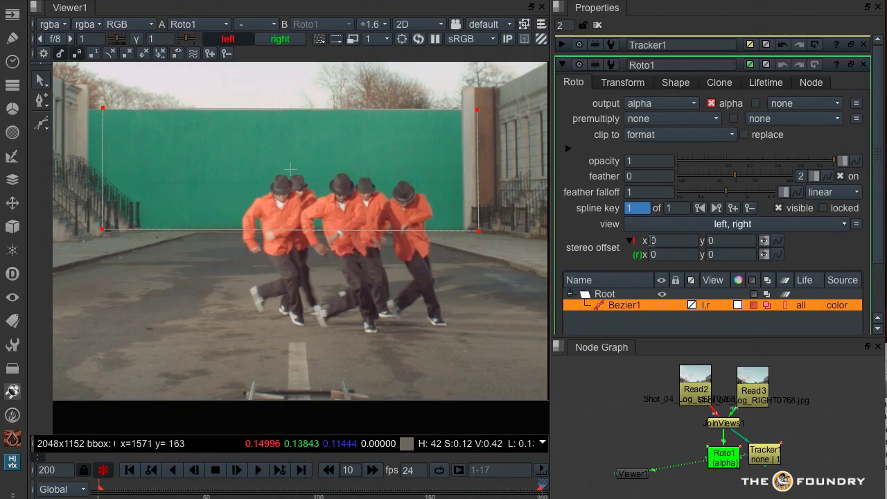
Set the left-eye stereo offset to x -34 and y -1
alt+drag(651, 240, 332, 264)
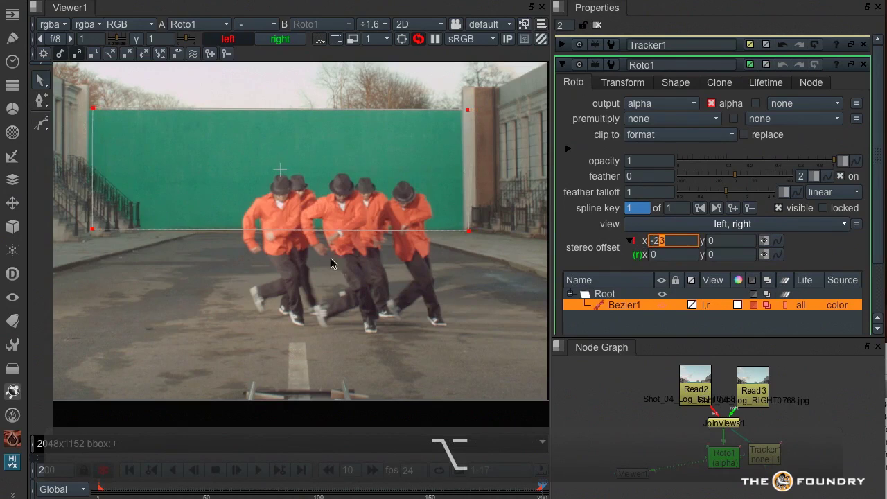
alt+drag(662, 241, 569, 243)
key(Up)
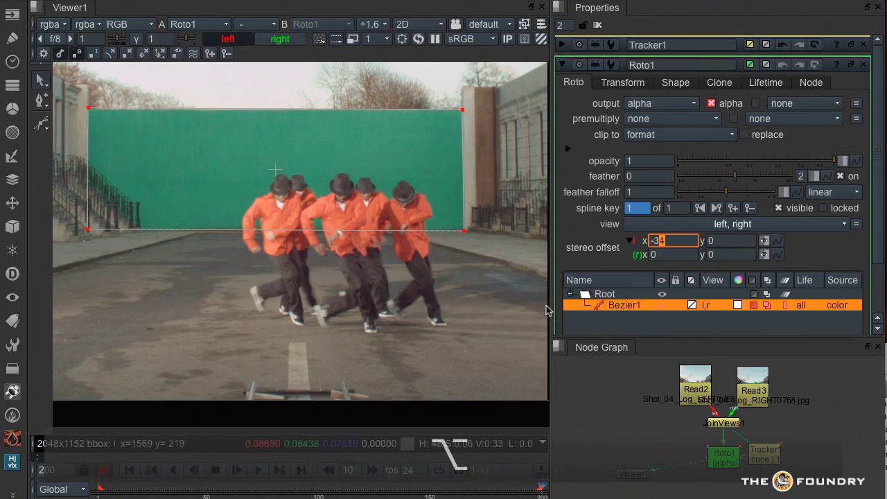
click(707, 241)
key(Down)
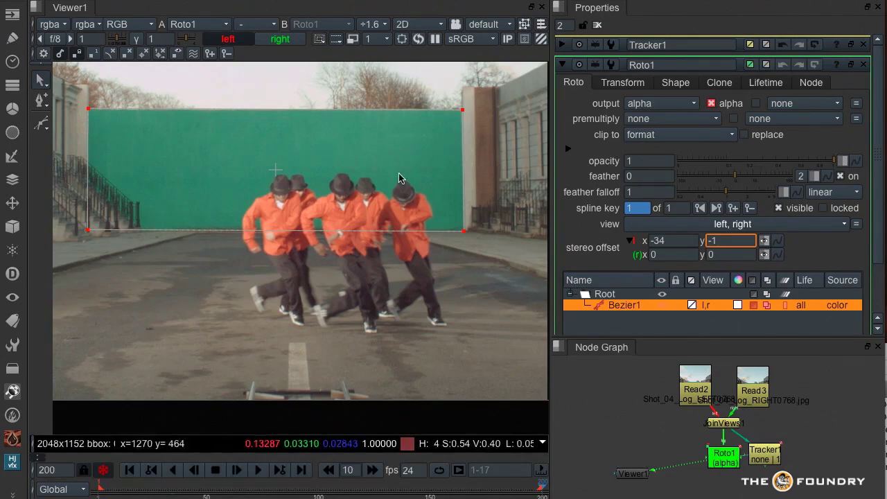
Compare the shape between the right and left eye views, ending on the right eye
click(281, 39)
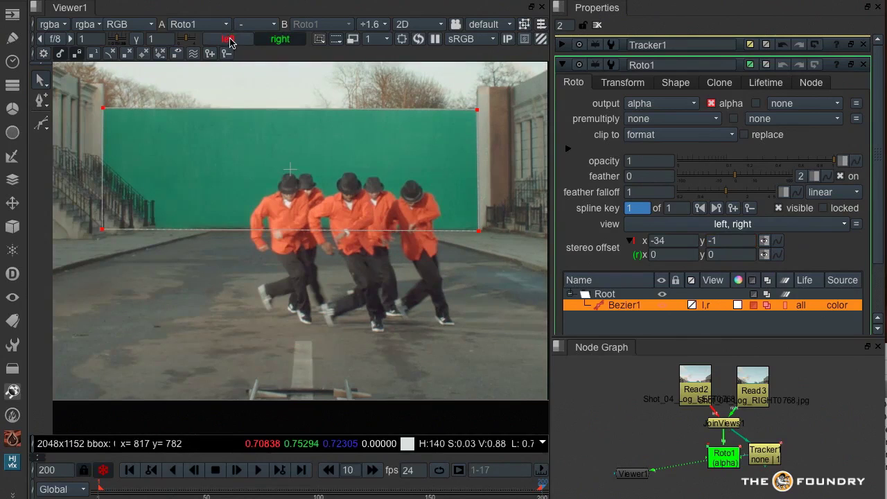
click(228, 39)
click(269, 40)
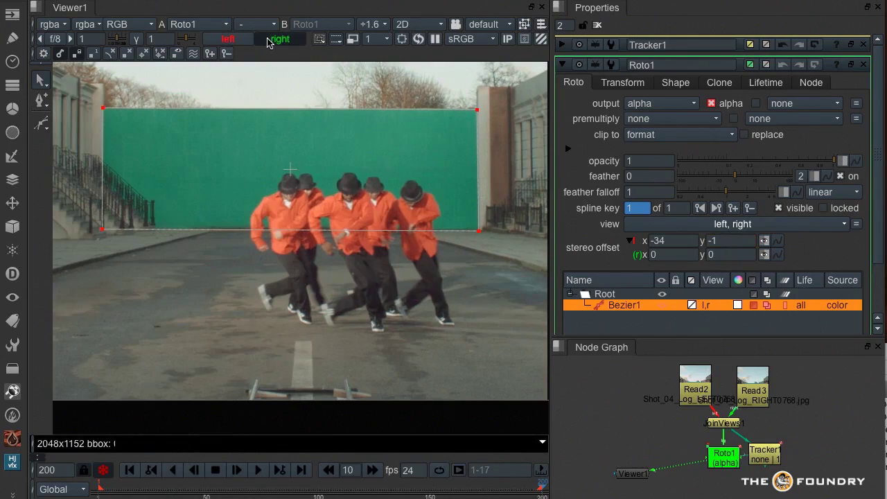